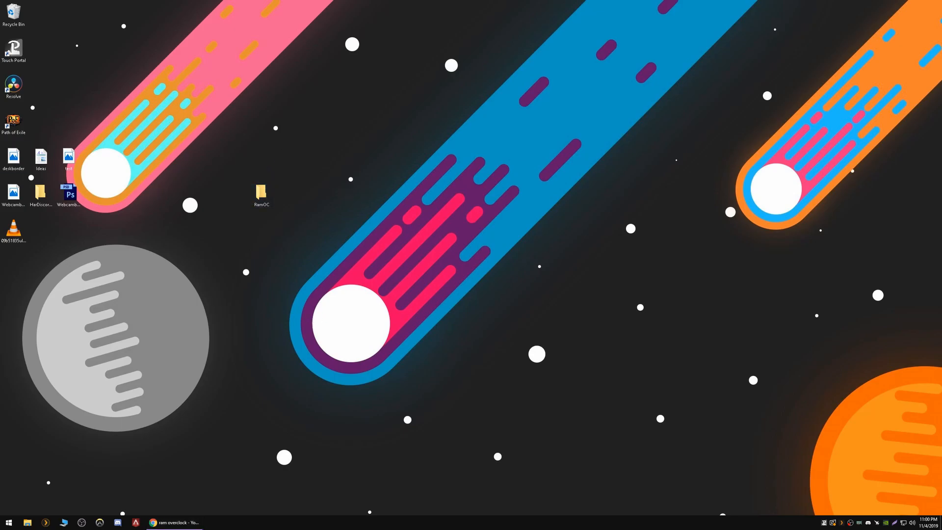
# Open the RamOC desktop folder, then its thphn160 subfolder
pyautogui.doubleClick(261, 192)
pyautogui.moveTo(246, 89); pyautogui.dragTo(460, 100)
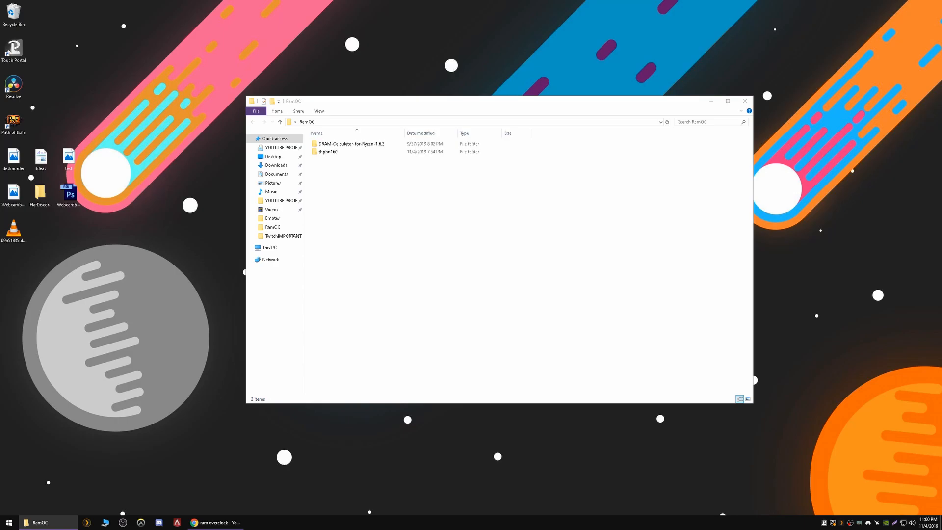
pyautogui.moveTo(334, 101); pyautogui.dragTo(260, 280)
pyautogui.rightClick(301, 161)
pyautogui.moveTo(366, 231)
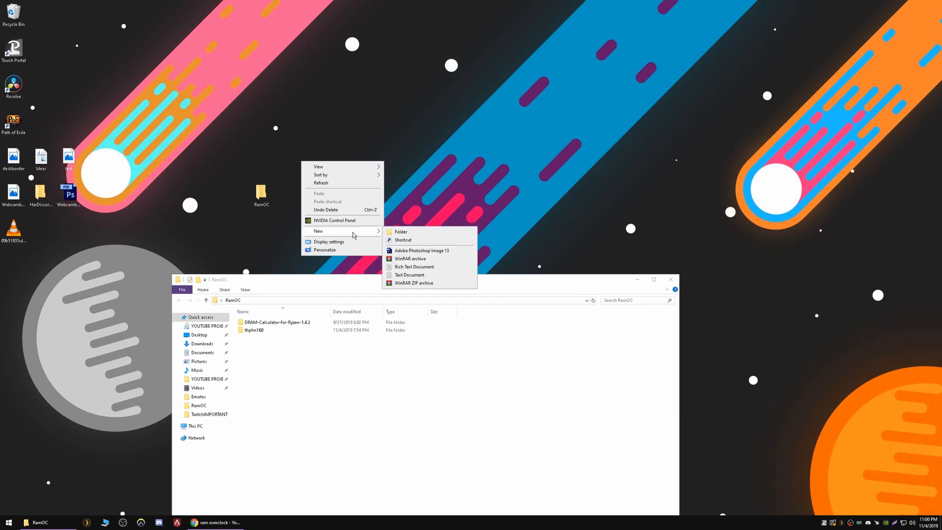
pyautogui.click(412, 232)
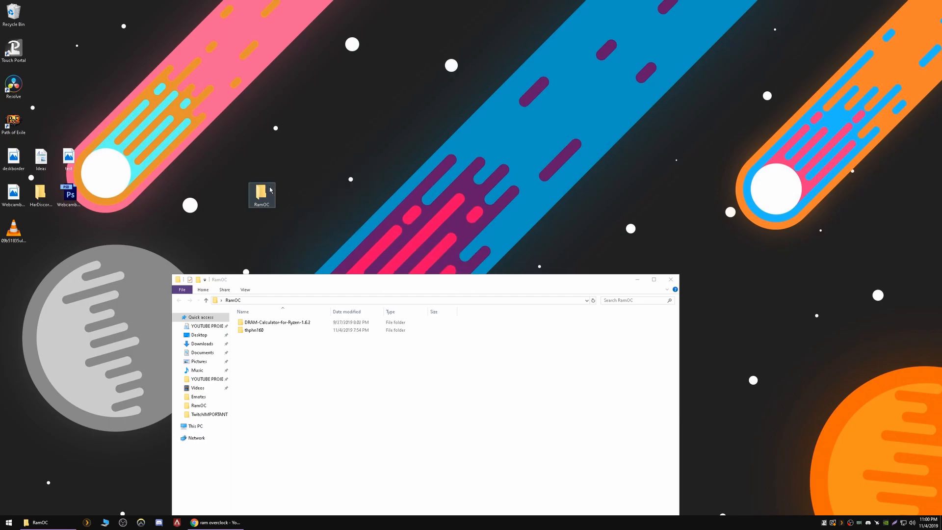
pyautogui.moveTo(295, 281); pyautogui.dragTo(422, 132)
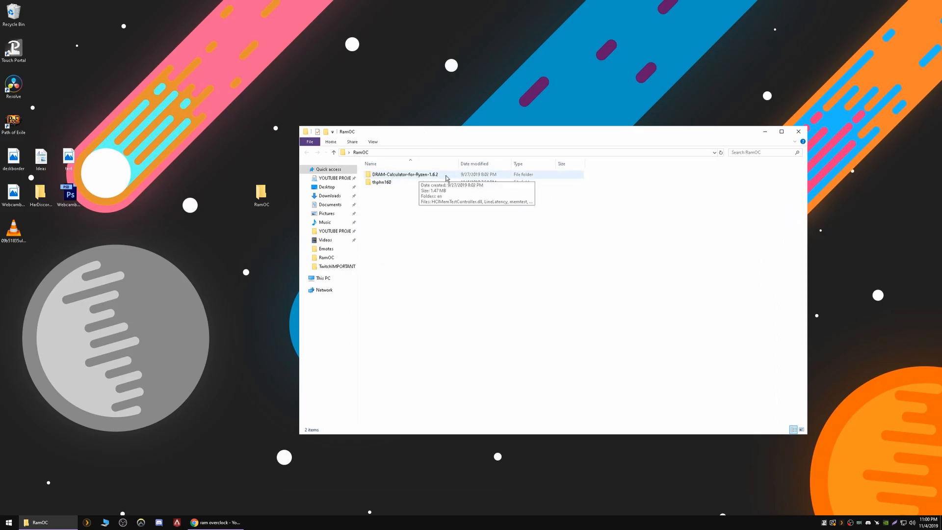
pyautogui.doubleClick(387, 183)
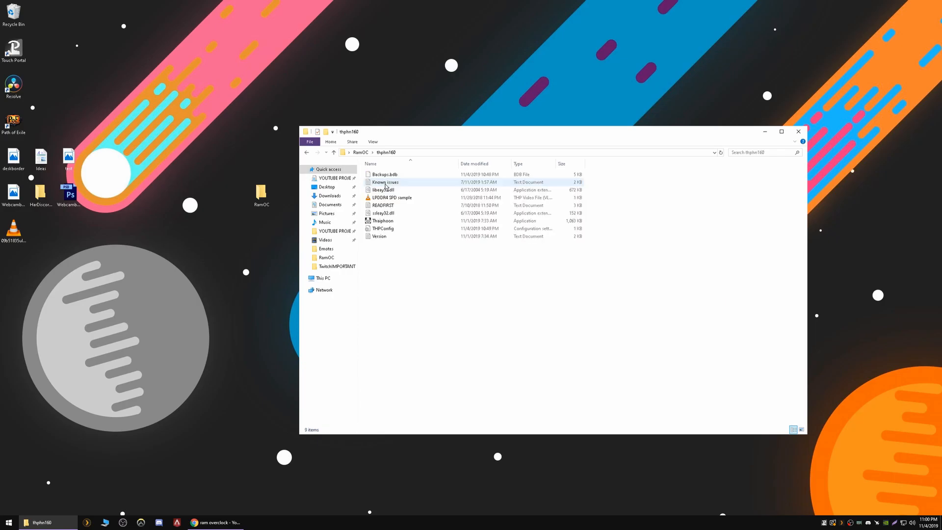
# Launch Thaiphoon.exe, dismiss Product Registration, and show the Read dropdown of SPD devices
pyautogui.doubleClick(390, 224)
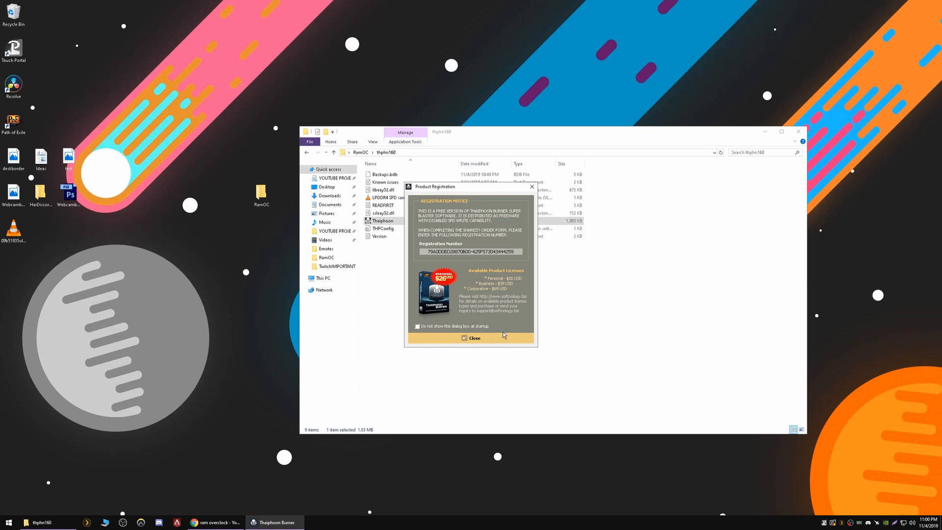
pyautogui.click(473, 338)
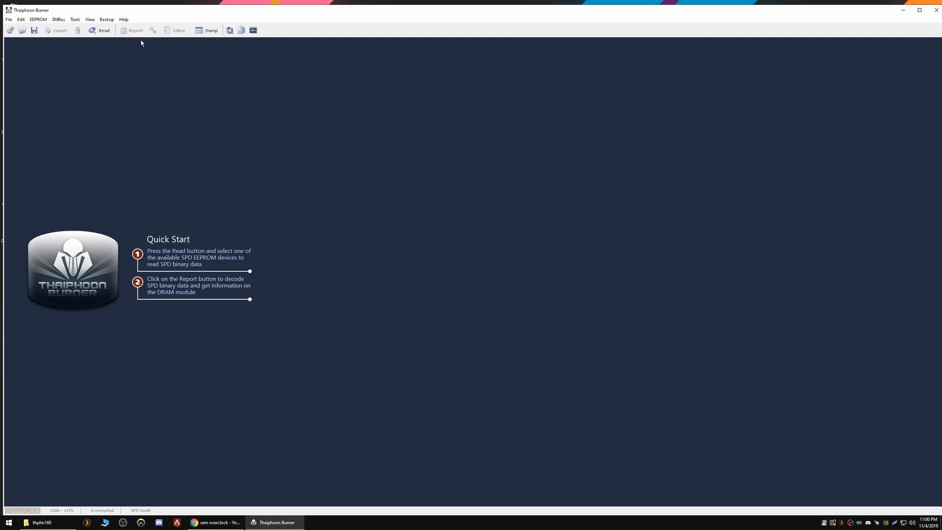
pyautogui.click(103, 31)
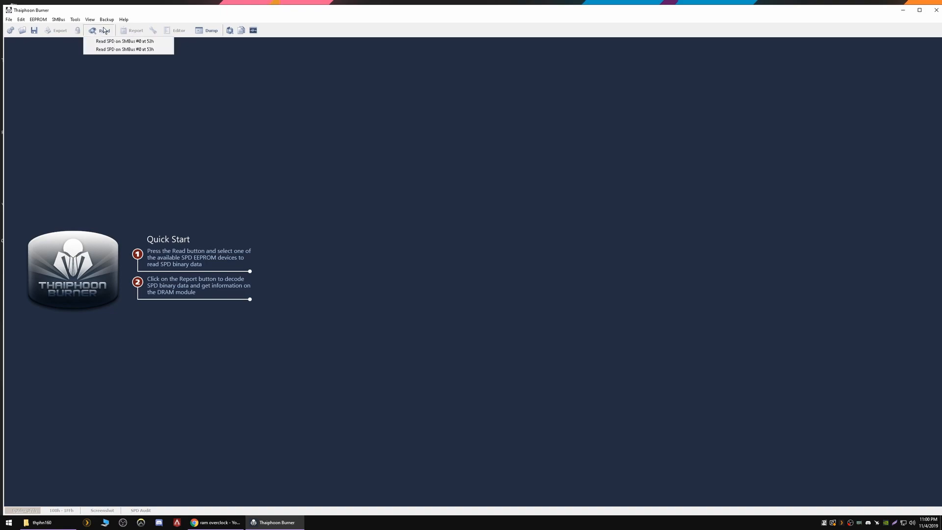
# Read the SPD at SMBus #0 address 52h and view the full report with delays in nanoseconds
pyautogui.click(140, 43)
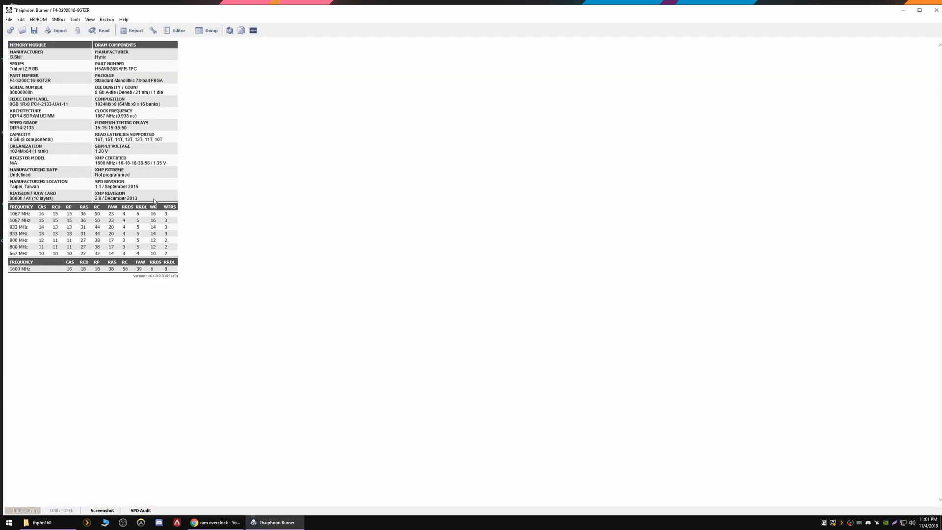
pyautogui.click(135, 31)
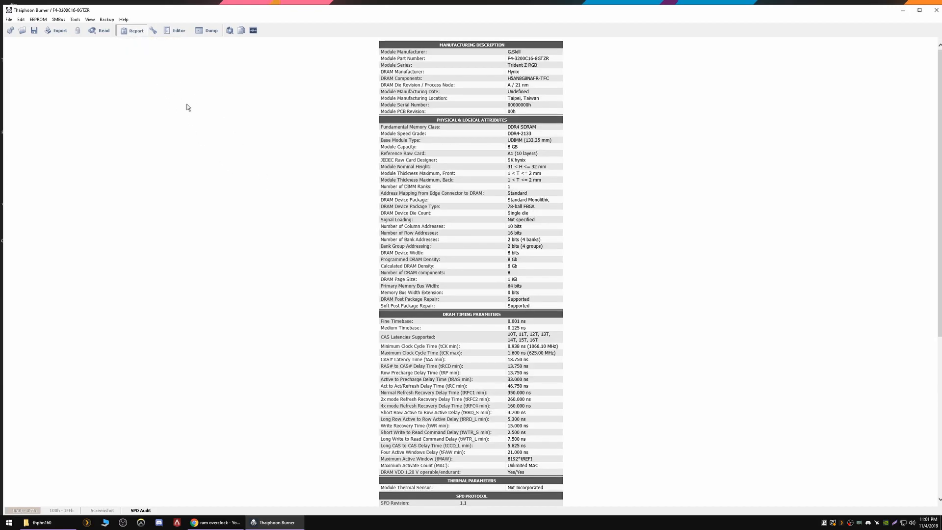
pyautogui.scroll(-5, 234, 157)
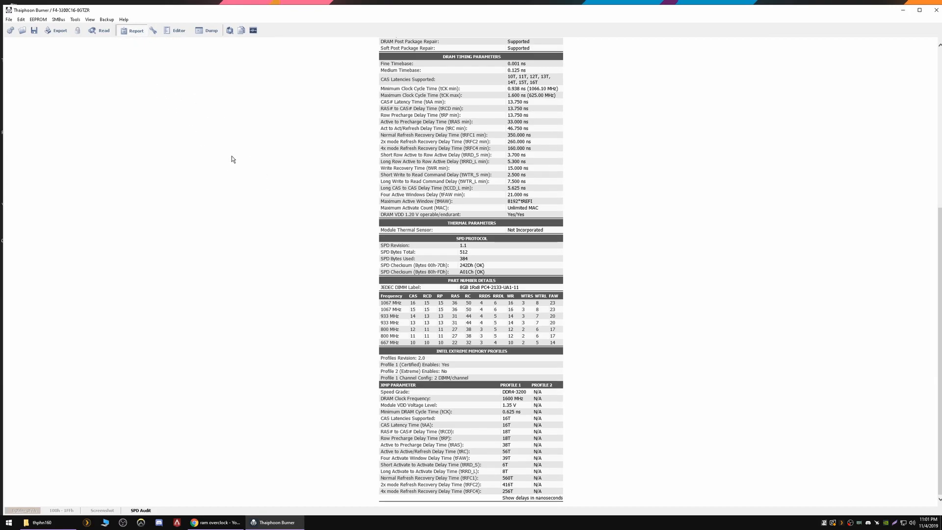
pyautogui.click(523, 499)
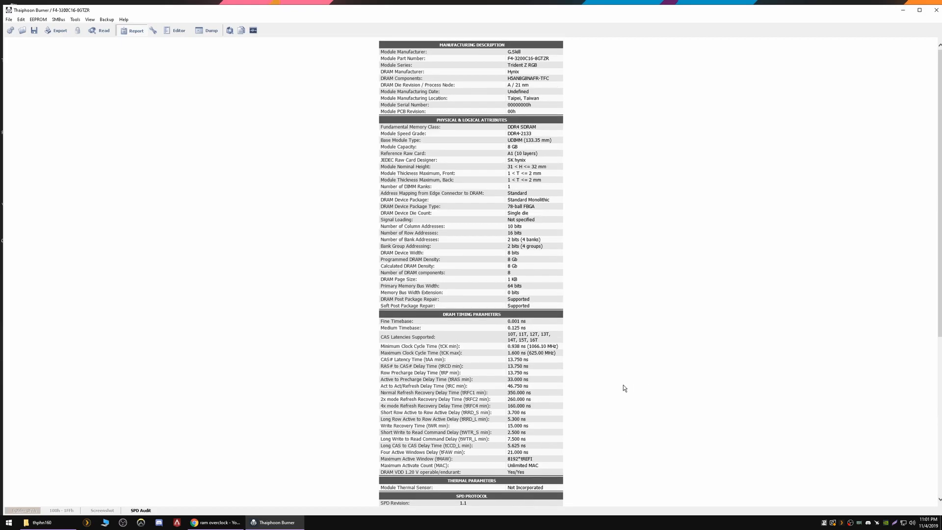
pyautogui.scroll(-5, 623, 387)
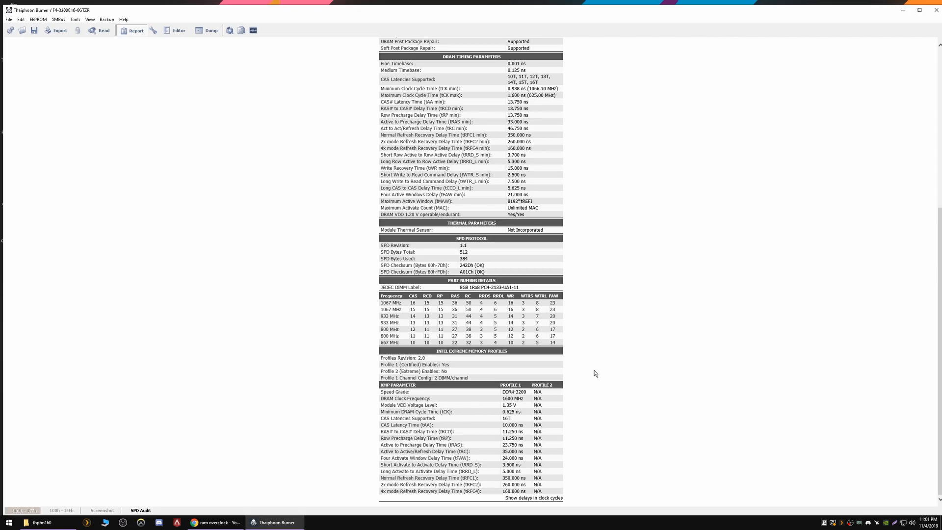
# Export the Complete HTML Report as ram1 into RamOC, then close Thaiphoon Burner
pyautogui.click(9, 21)
pyautogui.click(156, 76)
pyautogui.click(58, 30)
pyautogui.click(76, 68)
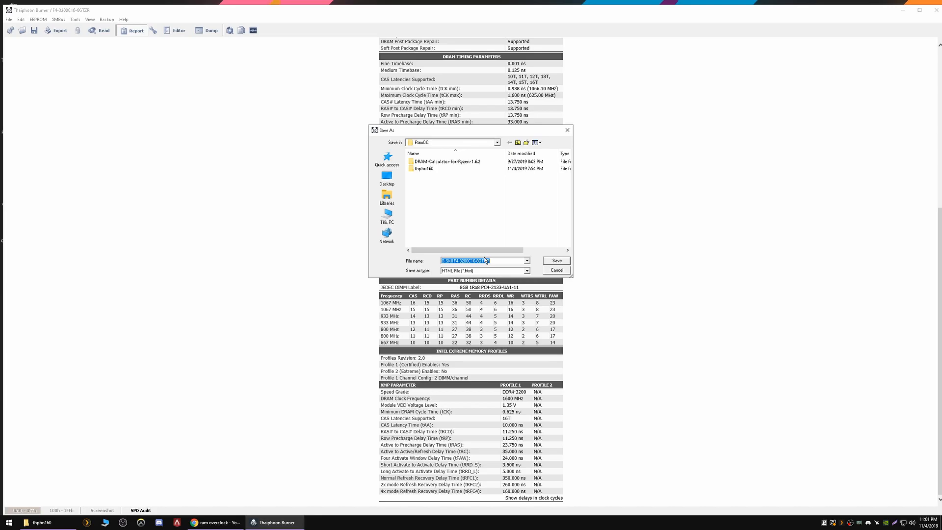
pyautogui.write('ra')
pyautogui.click(553, 261)
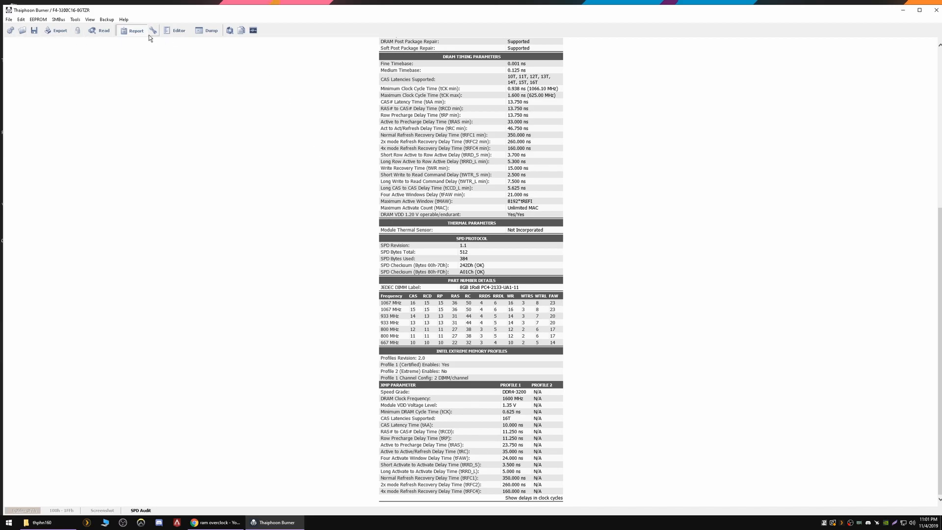
pyautogui.click(934, 11)
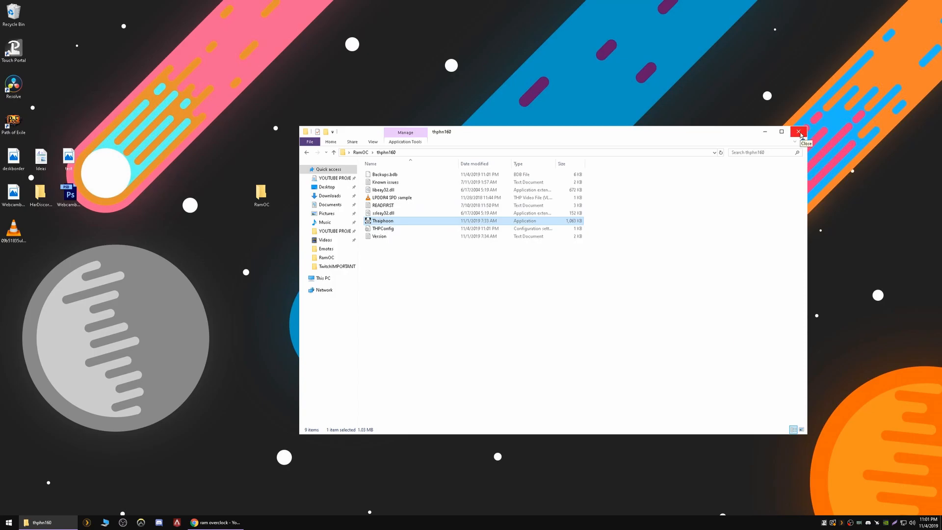
# Run Ryzen DRAM Calculator 1.6.2 from its folder under RamOC as administrator
pyautogui.click(360, 152)
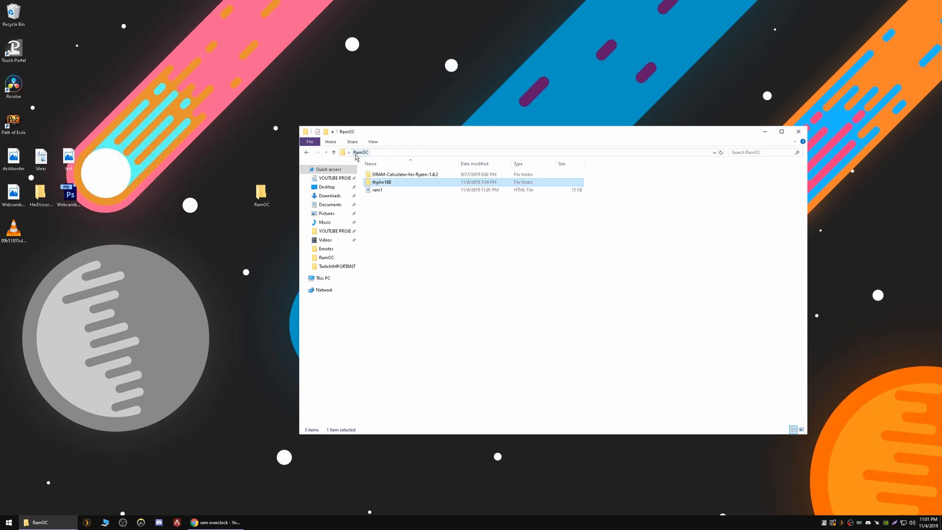
pyautogui.doubleClick(391, 176)
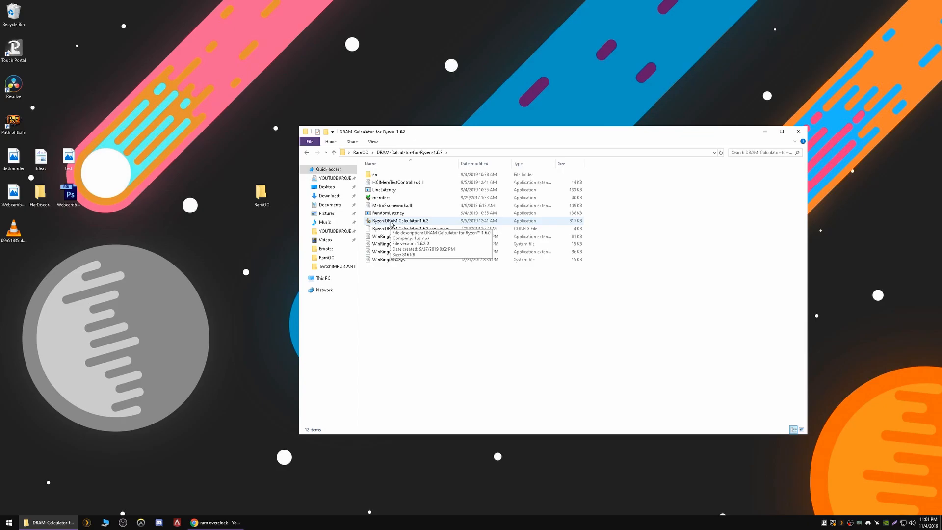
pyautogui.doubleClick(391, 222)
pyautogui.click(520, 347)
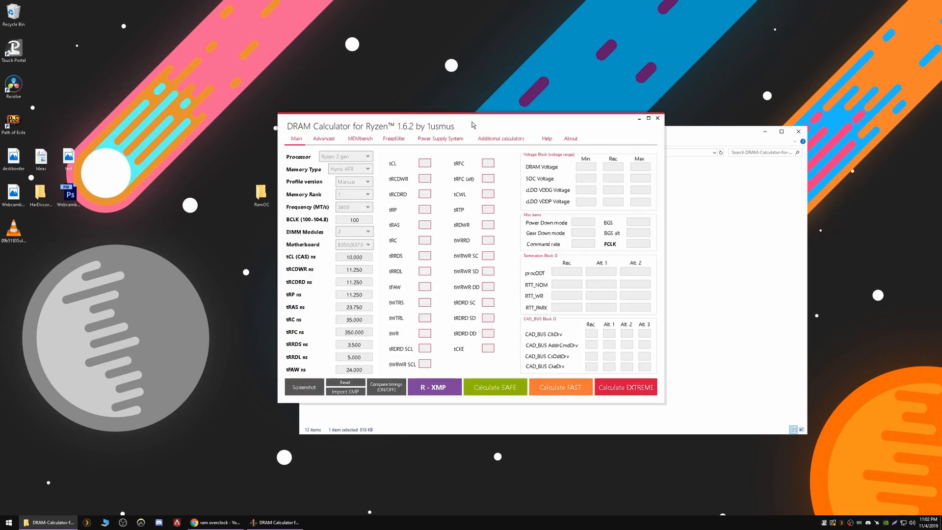
# Set the processor to Ryzen 2 gen and import the ram1 report via Import XMP
pyautogui.moveTo(452, 118); pyautogui.dragTo(416, 110)
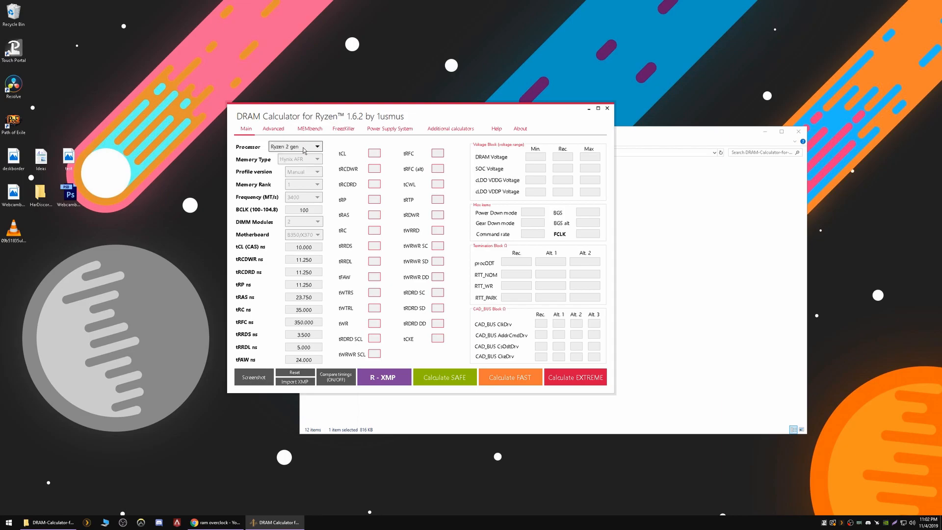
pyautogui.click(293, 148)
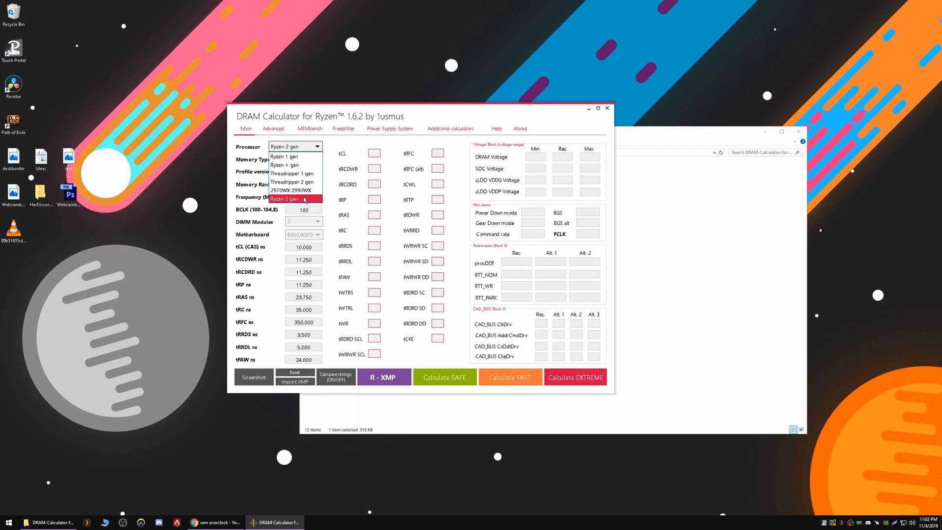
pyautogui.click(305, 200)
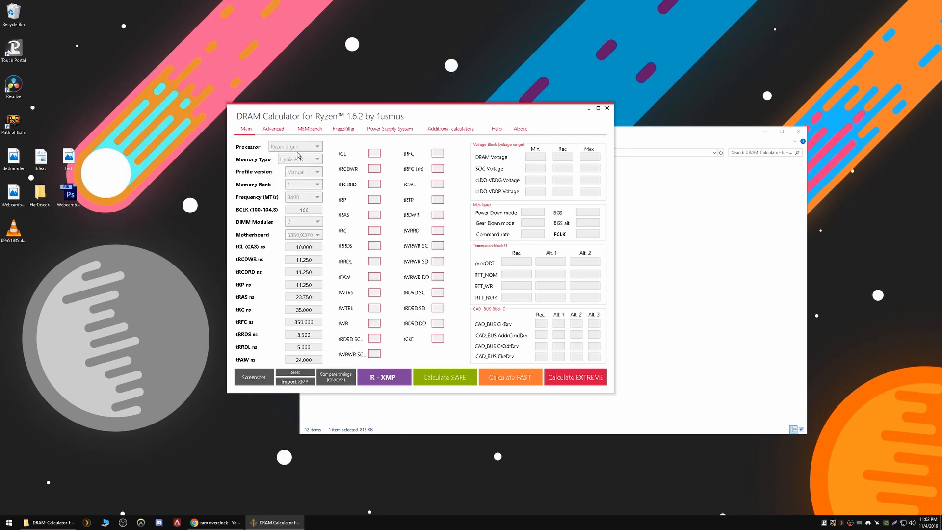
pyautogui.click(299, 382)
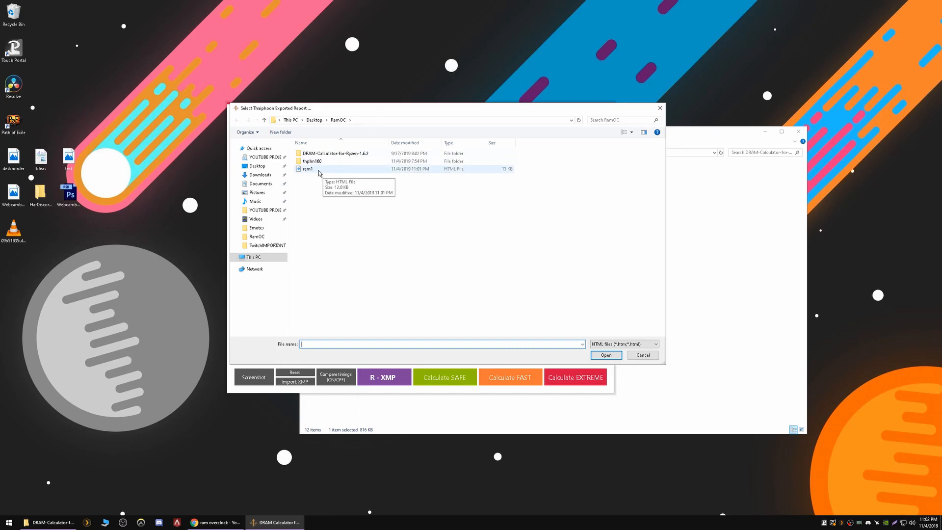
pyautogui.doubleClick(308, 169)
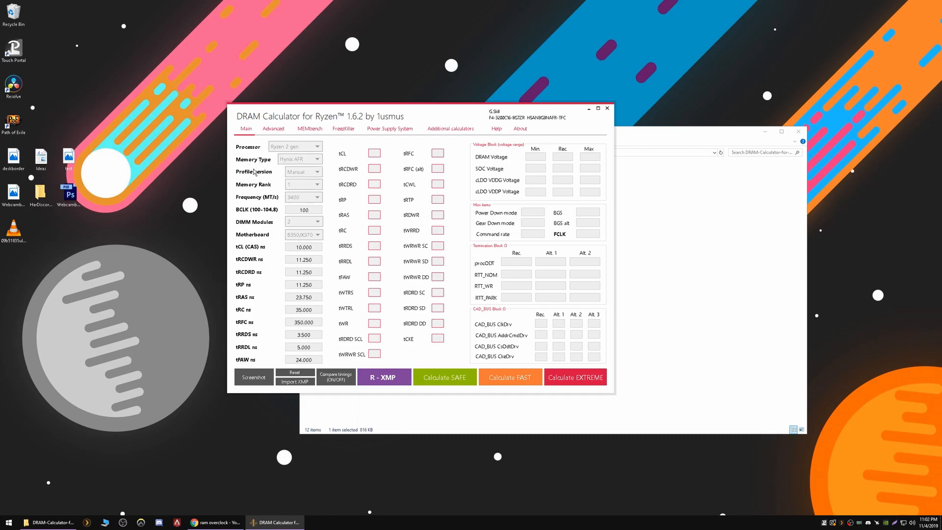
pyautogui.moveTo(350, 110); pyautogui.dragTo(131, 13)
# Open ram1.html from RamOC in Edge and tile it beside the calculator
pyautogui.click(477, 345)
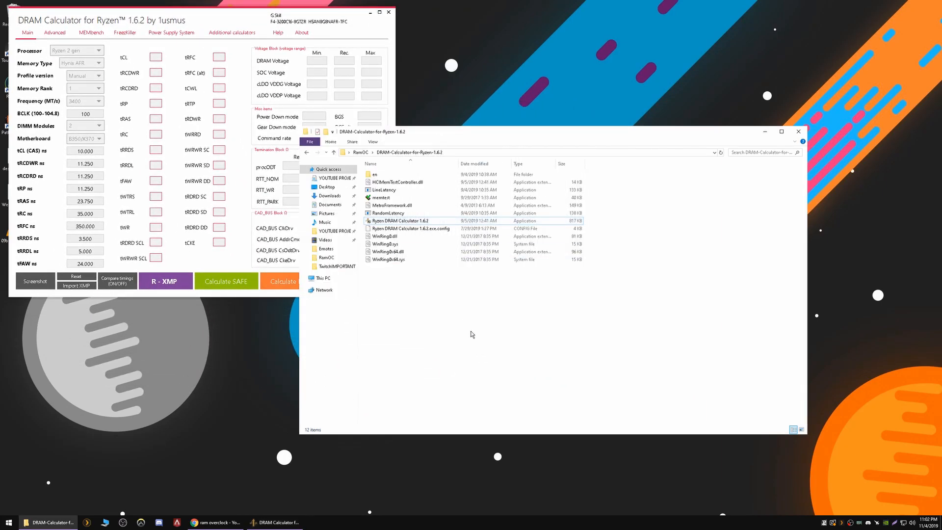
pyautogui.click(307, 152)
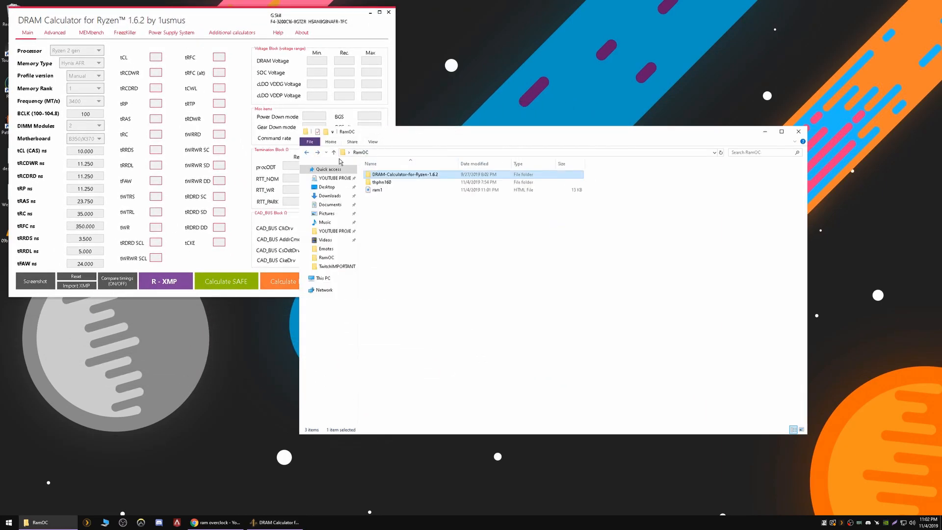
pyautogui.click(395, 190)
pyautogui.doubleClick(395, 189)
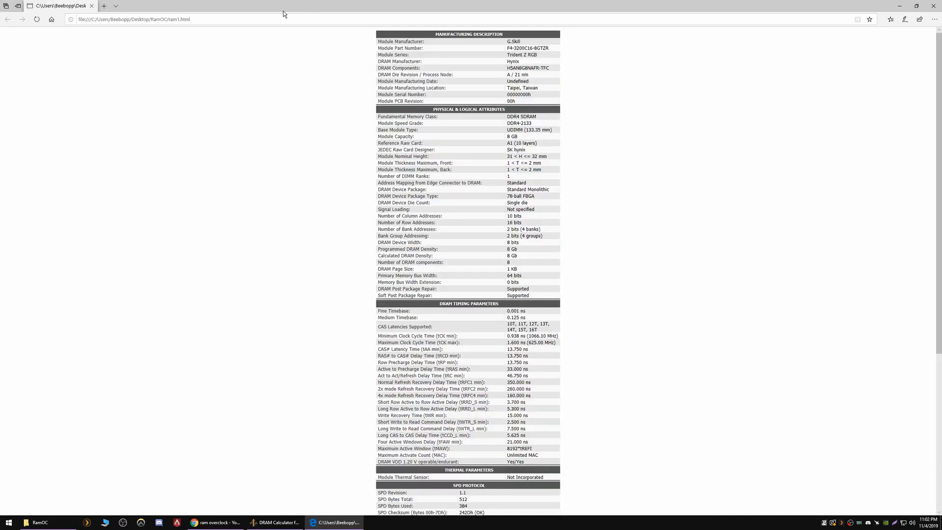
pyautogui.moveTo(285, 8); pyautogui.dragTo(715, 9)
pyautogui.moveTo(382, 137); pyautogui.dragTo(406, 460)
pyautogui.moveTo(617, 353); pyautogui.dragTo(617, 417)
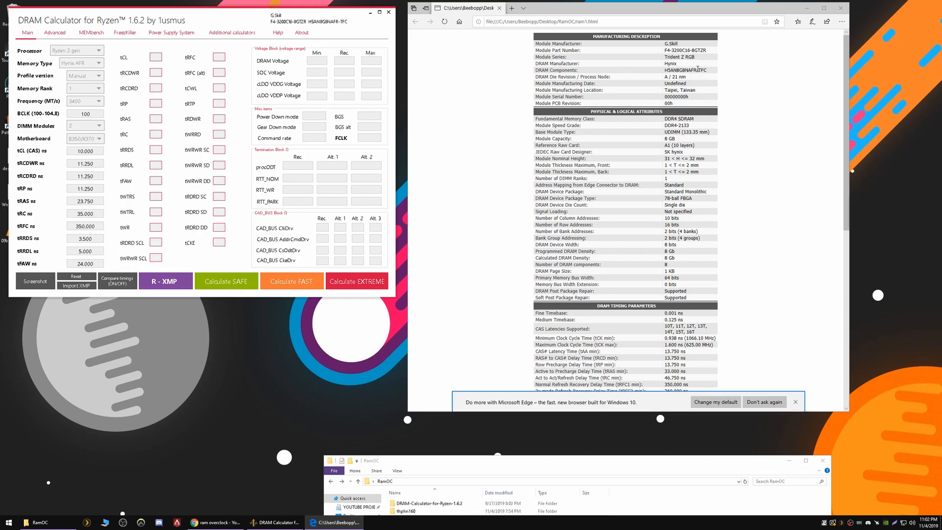
# Set the profile version to V1 and DIMM Modules to 2
pyautogui.moveTo(687, 70); pyautogui.dragTo(696, 70)
pyautogui.click(693, 73)
pyautogui.click(88, 77)
pyautogui.click(95, 87)
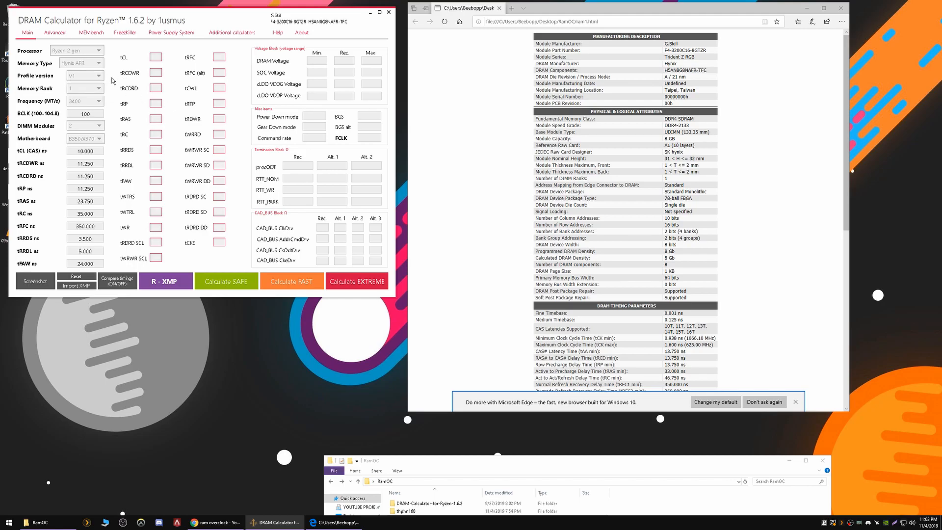
pyautogui.click(102, 127)
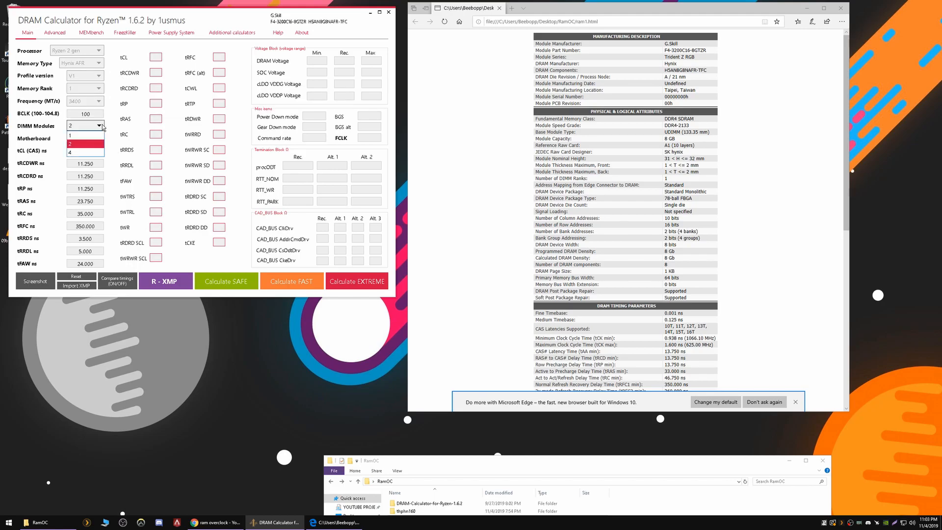
pyautogui.click(101, 143)
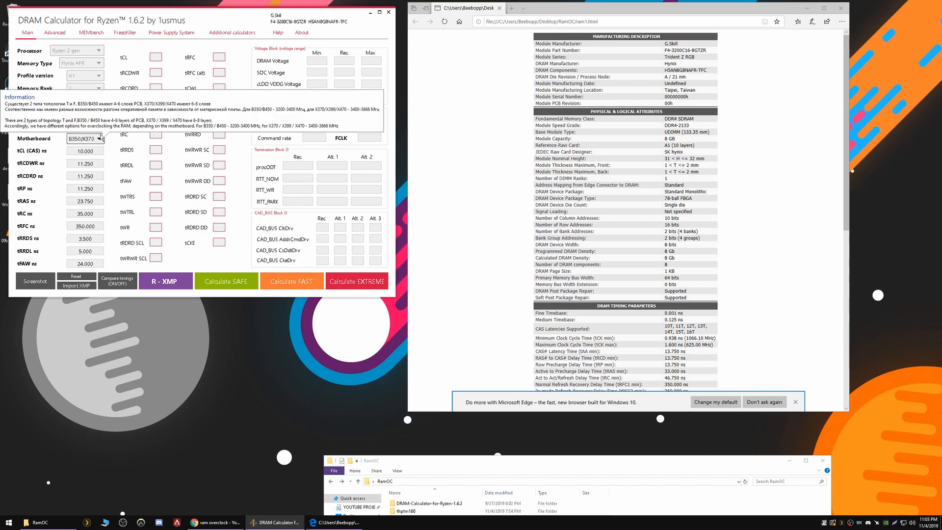
# Leave BCLK at 100 and keep the motherboard type at B350/X370
pyautogui.moveTo(97, 113); pyautogui.dragTo(77, 114)
pyautogui.click(79, 114)
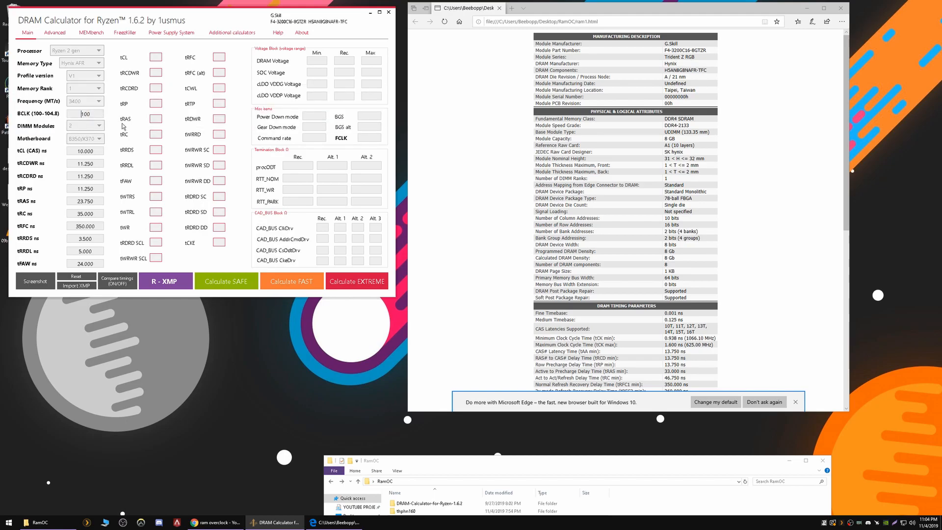
pyautogui.moveTo(101, 141)
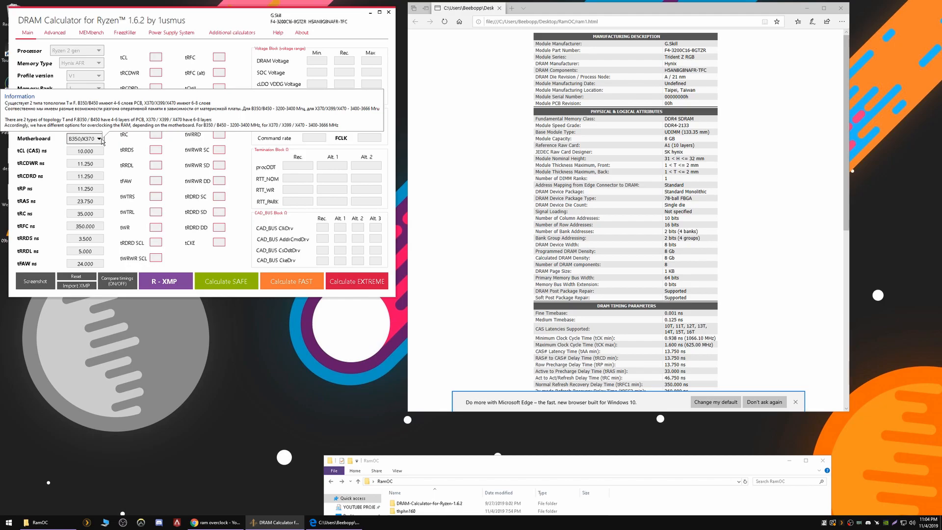
pyautogui.click(101, 139)
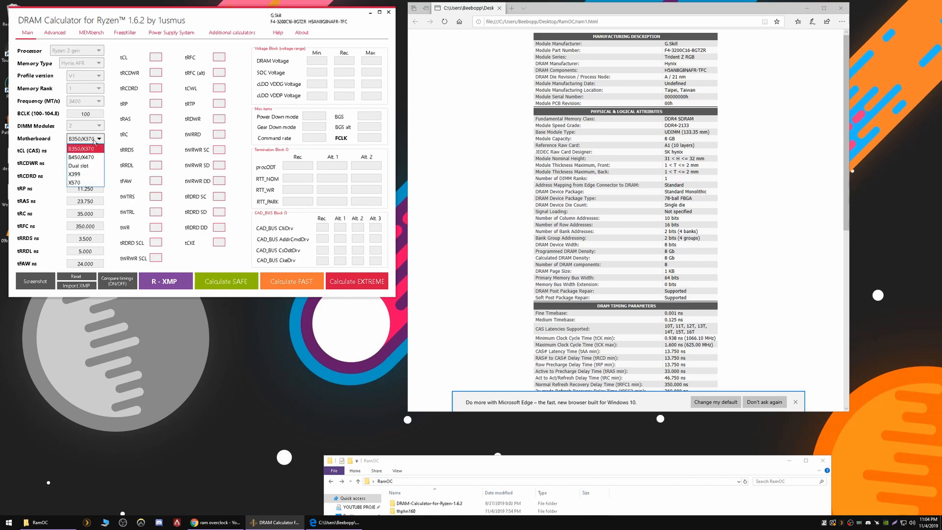
pyautogui.click(97, 149)
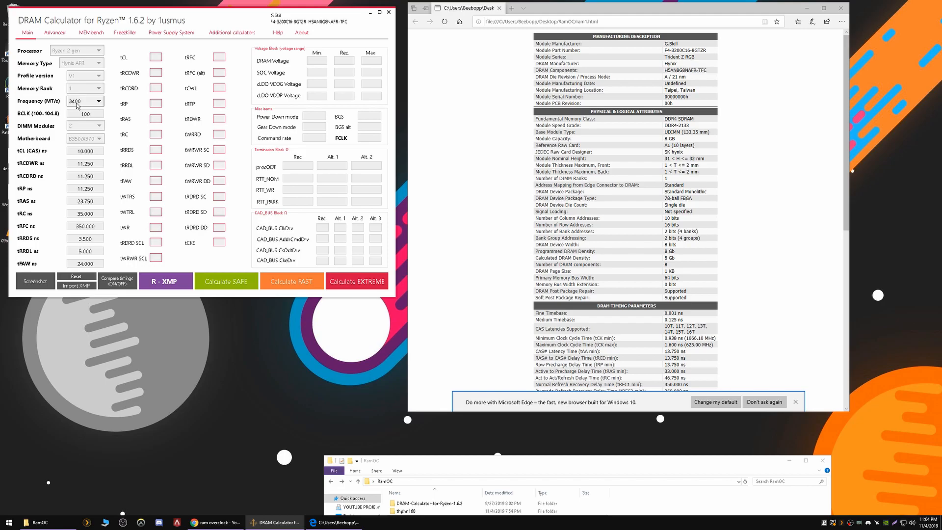
# Set the memory frequency to 3266 MT/s
pyautogui.click(79, 103)
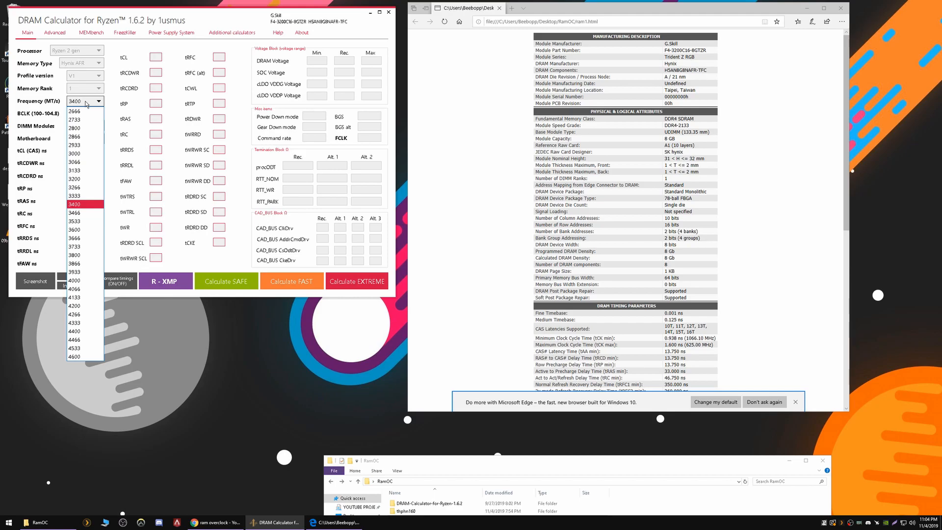
pyautogui.click(86, 196)
pyautogui.click(93, 101)
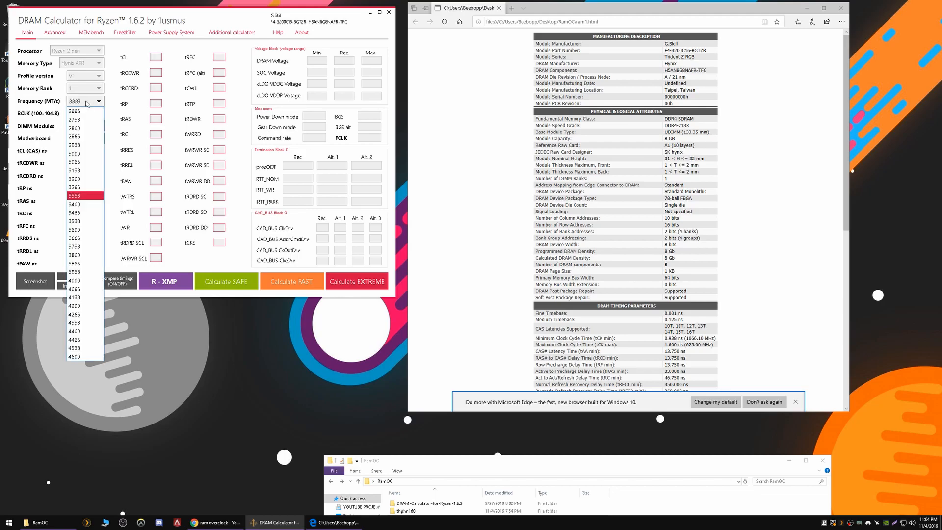
pyautogui.click(83, 189)
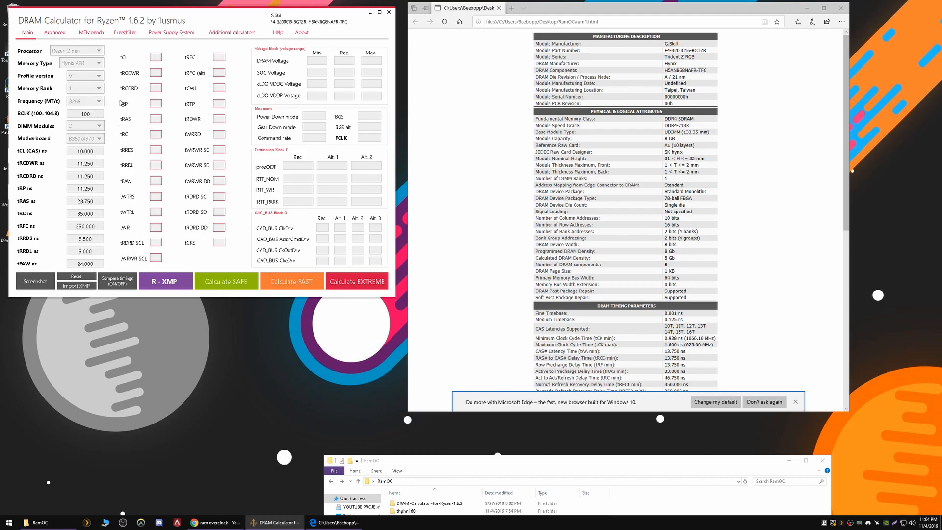
# Run Calculate SAFE to fill in the safe timings, voltages and termination values
pyautogui.click(219, 284)
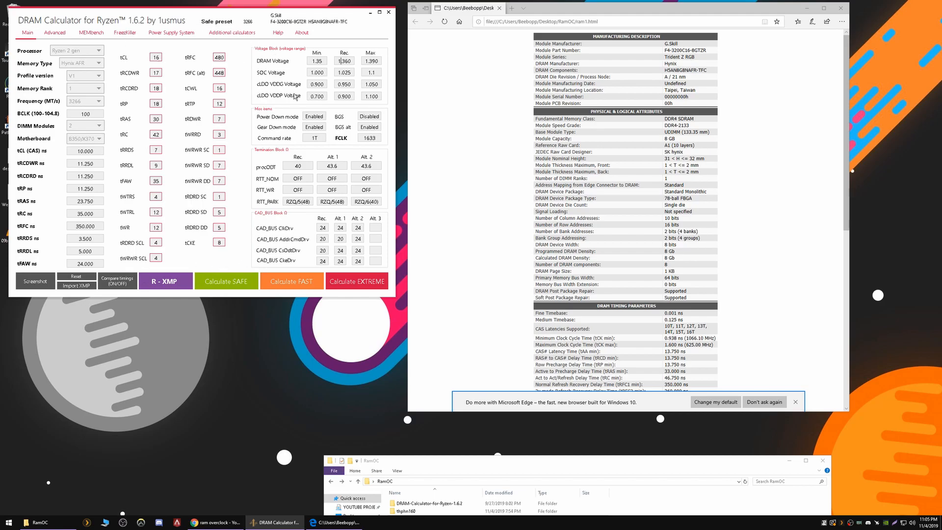
pyautogui.click(60, 35)
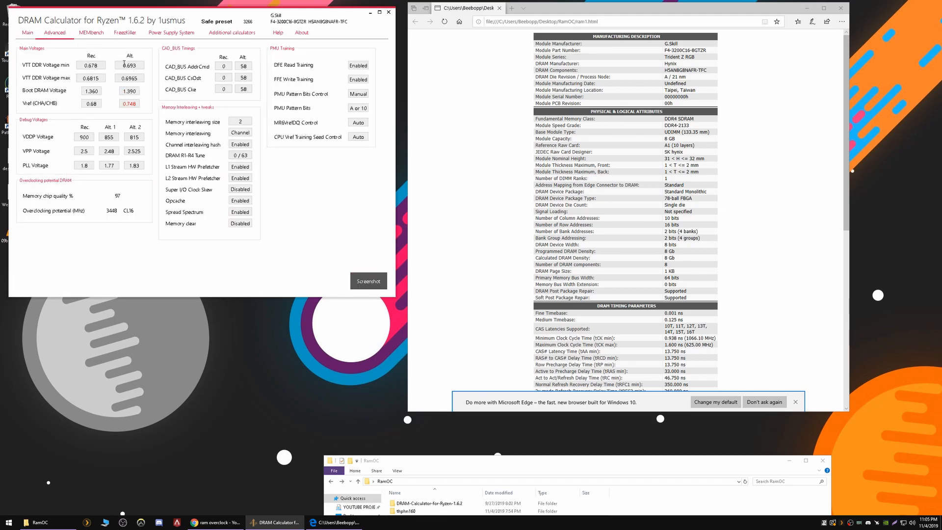
pyautogui.click(41, 35)
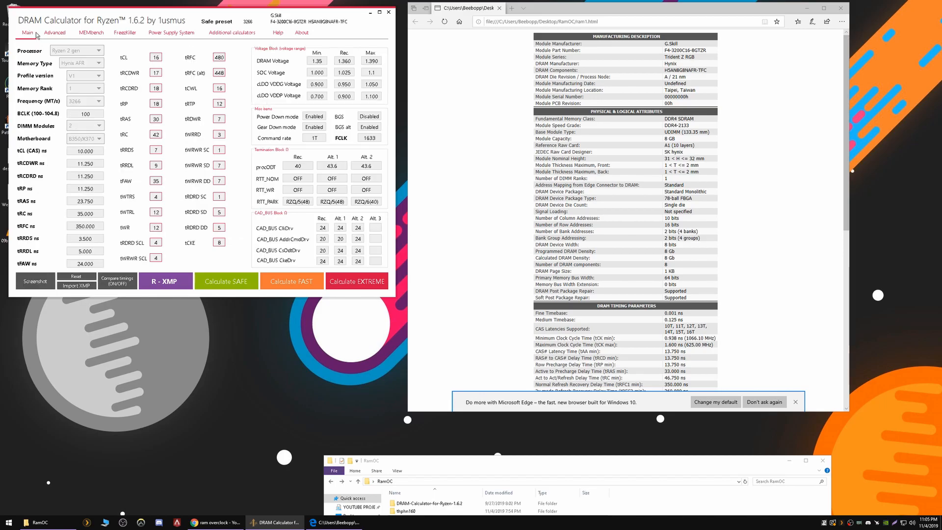
pyautogui.click(99, 102)
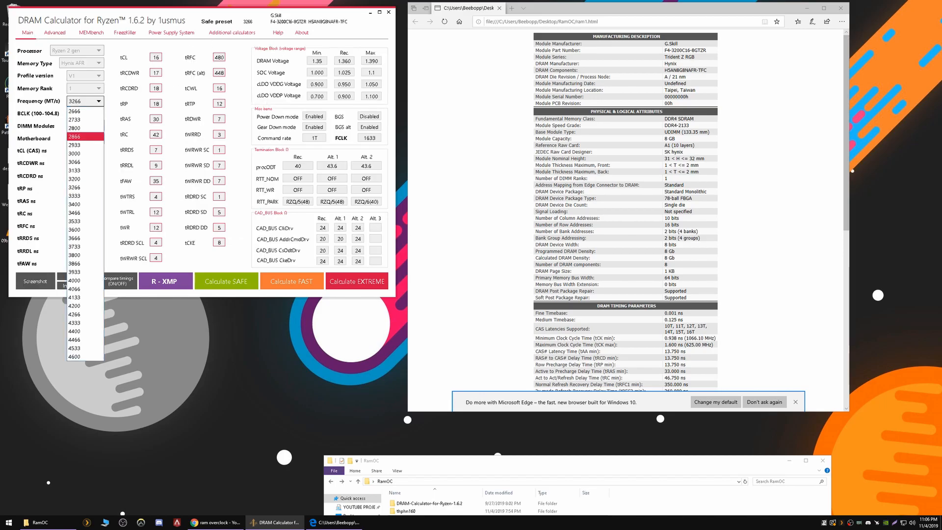
pyautogui.press('Escape')
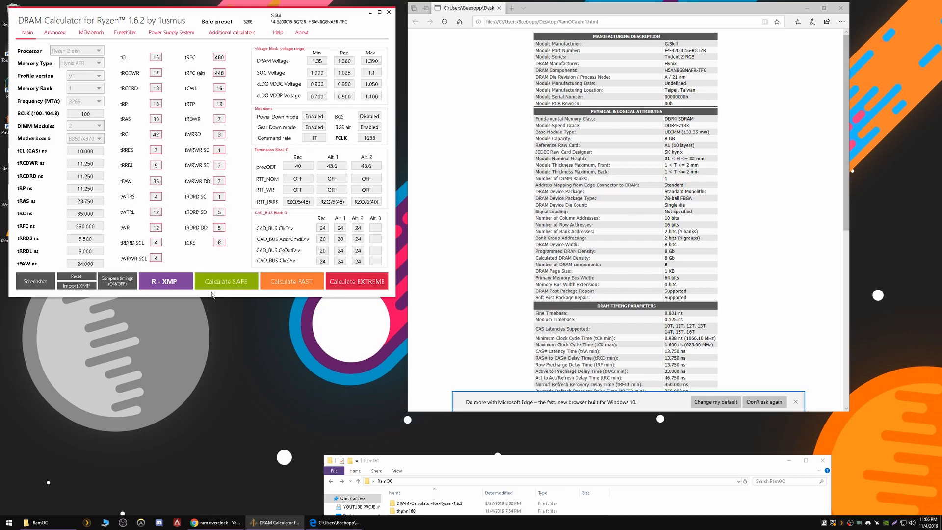
pyautogui.click(81, 102)
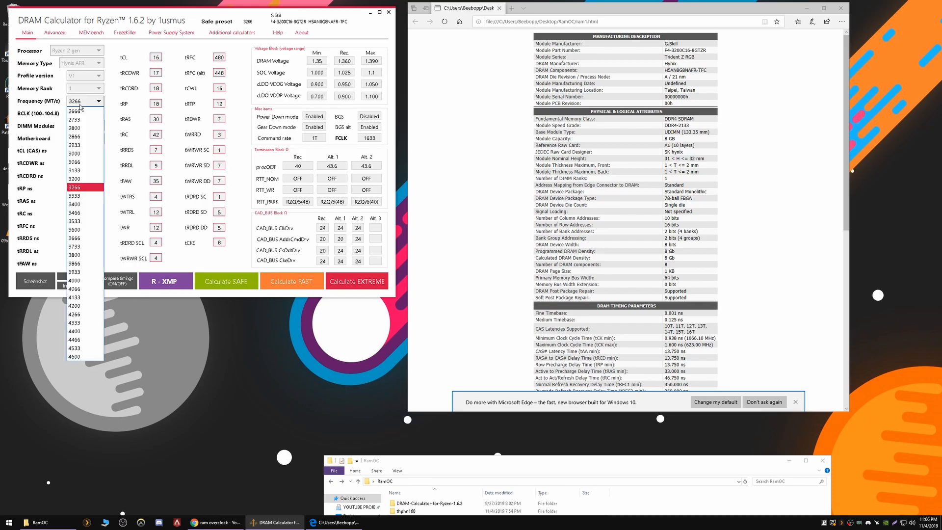
pyautogui.click(83, 189)
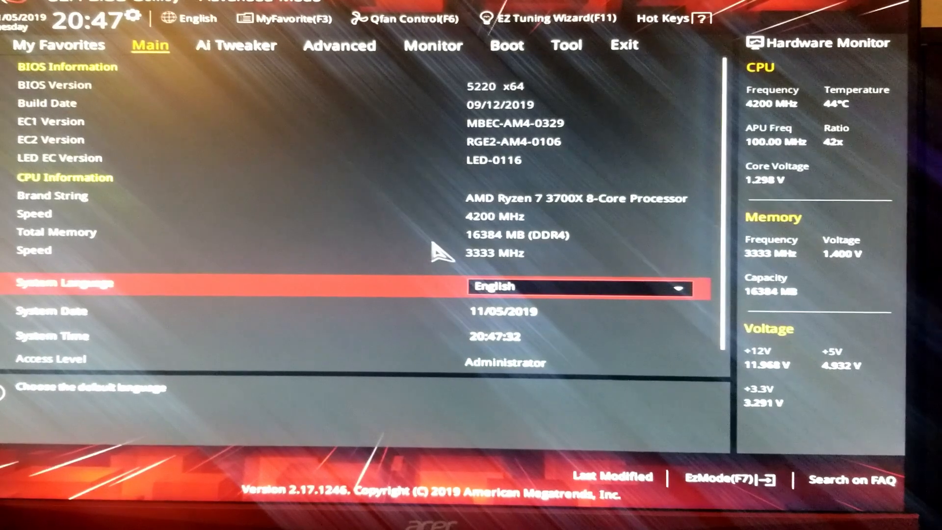
# In Ai Tweaker, check that Memory Frequency is DDR4-3333MHz and FCLK is 1666MHz, leaving both unchanged
pyautogui.press('Right')
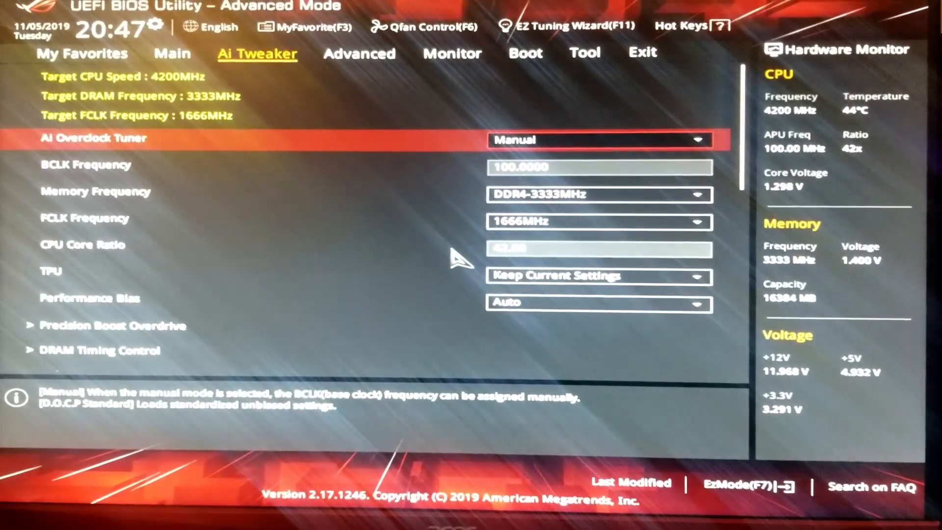
pyautogui.press('Down')
pyautogui.press('Down')
pyautogui.press('Down')
pyautogui.press('Down')
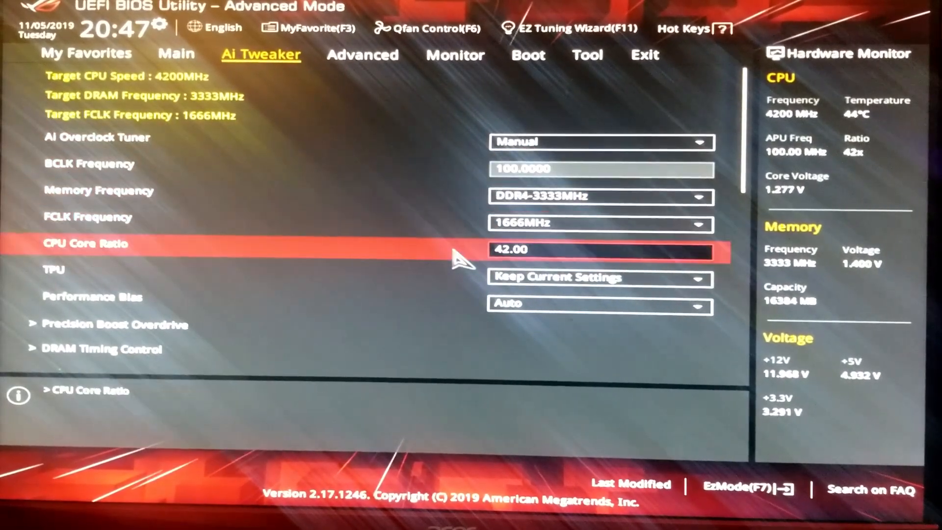
pyautogui.press('Down')
pyautogui.press('Down')
pyautogui.press('Down')
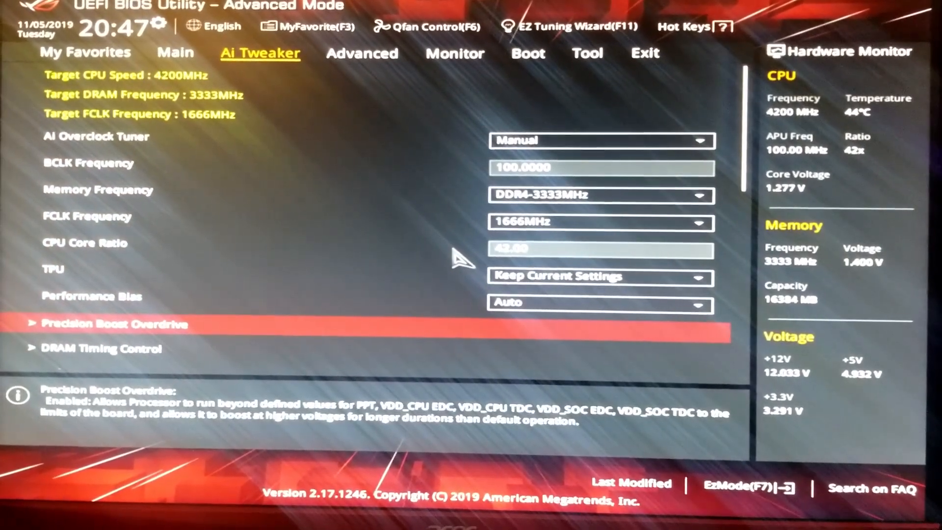
pyautogui.press('Up')
pyautogui.press('Up')
pyautogui.press('Up')
pyautogui.press('Up')
pyautogui.press('Up')
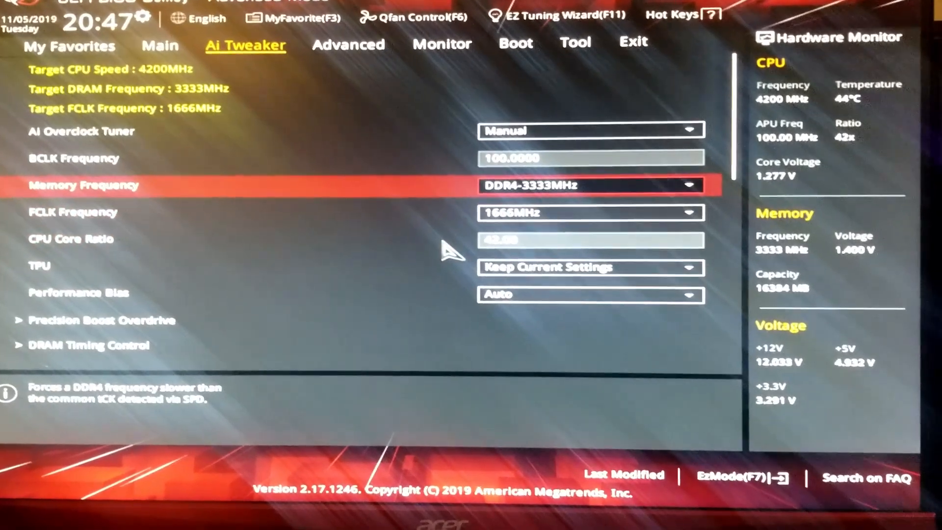
pyautogui.press('Return')
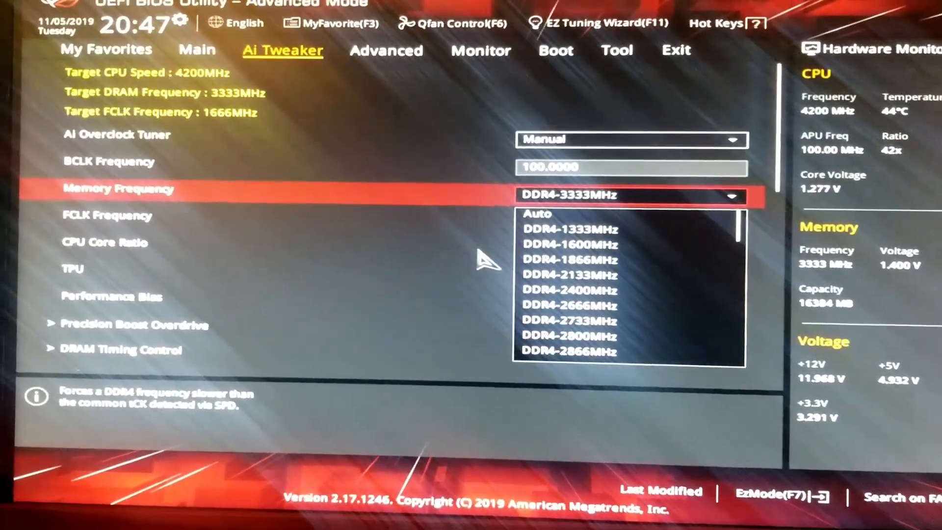
pyautogui.press('Escape')
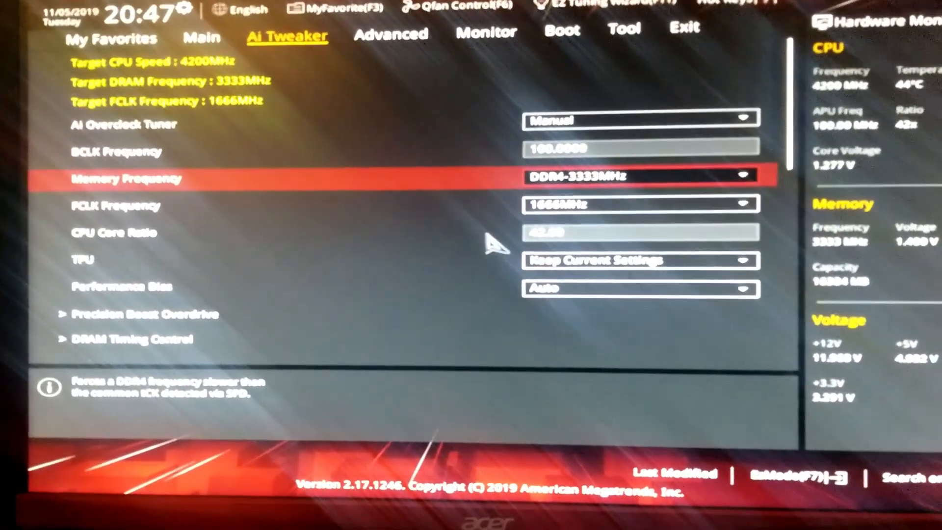
pyautogui.press('Down')
pyautogui.press('Return')
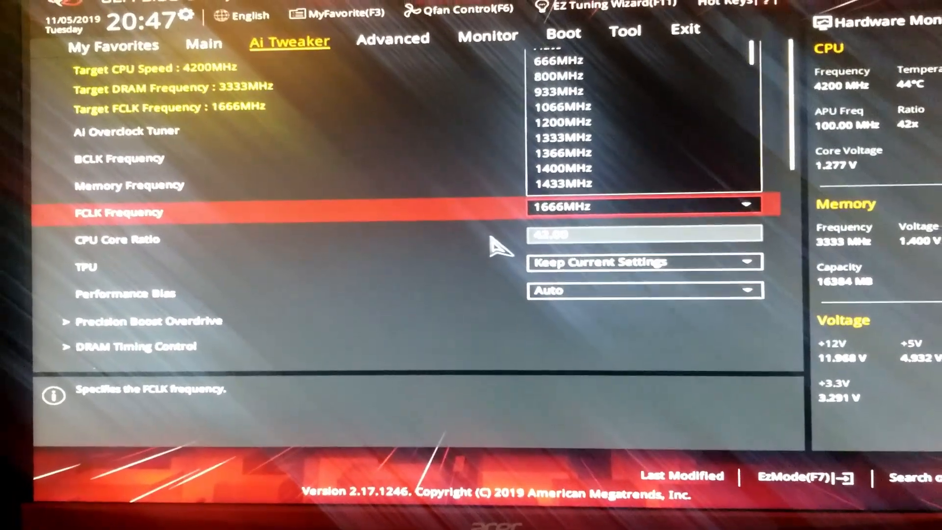
pyautogui.press('Escape')
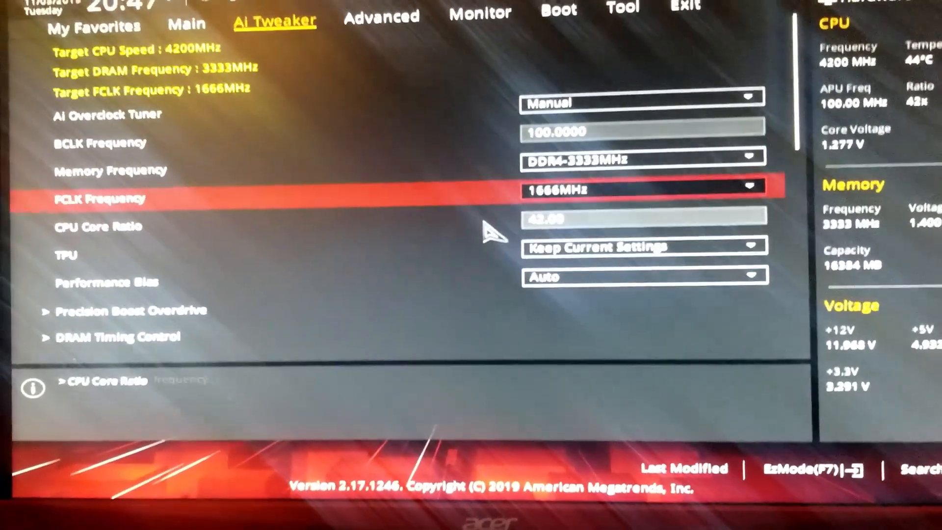
pyautogui.press('Down')
pyautogui.press('Down')
pyautogui.press('Down')
pyautogui.press('Down')
pyautogui.press('Down')
# Browse the DRAM timing settings down to CLDO VDDP, then exit back to the Ai Tweaker list
pyautogui.press('Return')
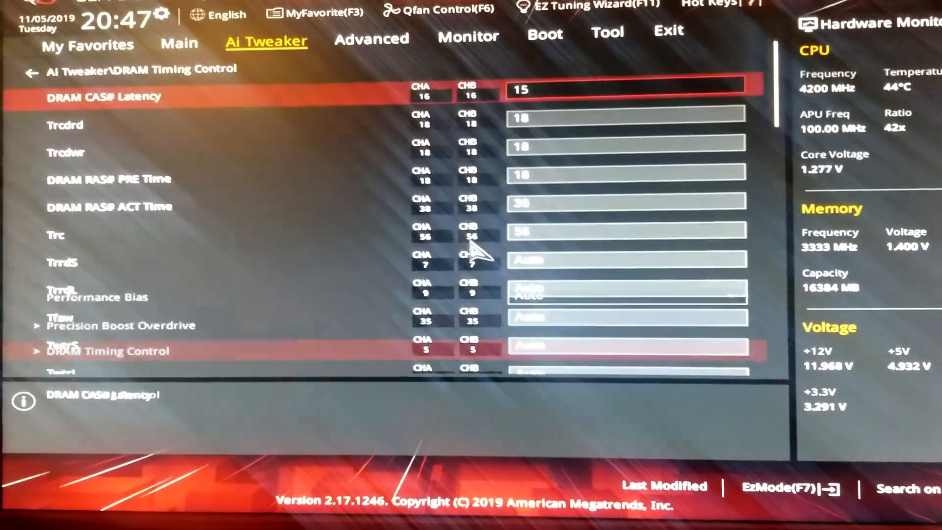
pyautogui.press('Down')
pyautogui.press('Down')
pyautogui.press('Down')
pyautogui.press('Down')
pyautogui.press('Down')
pyautogui.press('Down')
pyautogui.press('Down')
pyautogui.press('Down')
pyautogui.press('Down')
pyautogui.press('Down')
pyautogui.press('Down')
pyautogui.press('Down')
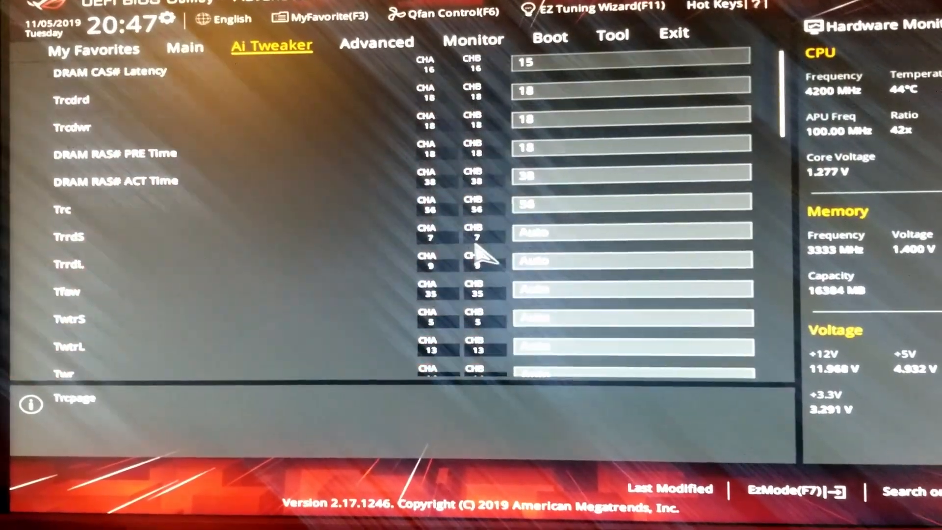
pyautogui.press('Down')
pyautogui.press('Down')
pyautogui.press('Down')
pyautogui.press('Down')
pyautogui.press('Down')
pyautogui.press('Down')
pyautogui.press('Down')
pyautogui.press('Down')
pyautogui.press('Down')
pyautogui.press('Down')
pyautogui.press('Down')
pyautogui.press('Down')
pyautogui.press('Down')
pyautogui.press('Down')
pyautogui.press('Down')
pyautogui.press('Down')
pyautogui.press('Down')
pyautogui.press('Down')
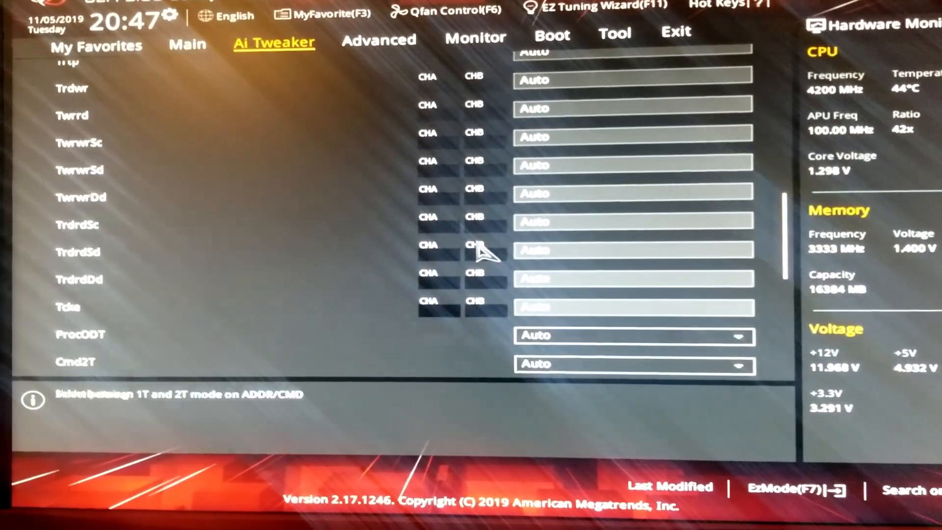
pyautogui.press('Down')
pyautogui.press('Down')
pyautogui.press('Down')
pyautogui.press('Down')
pyautogui.press('Down')
pyautogui.press('Down')
pyautogui.press('Down')
pyautogui.press('Down')
pyautogui.press('Down')
pyautogui.press('Down')
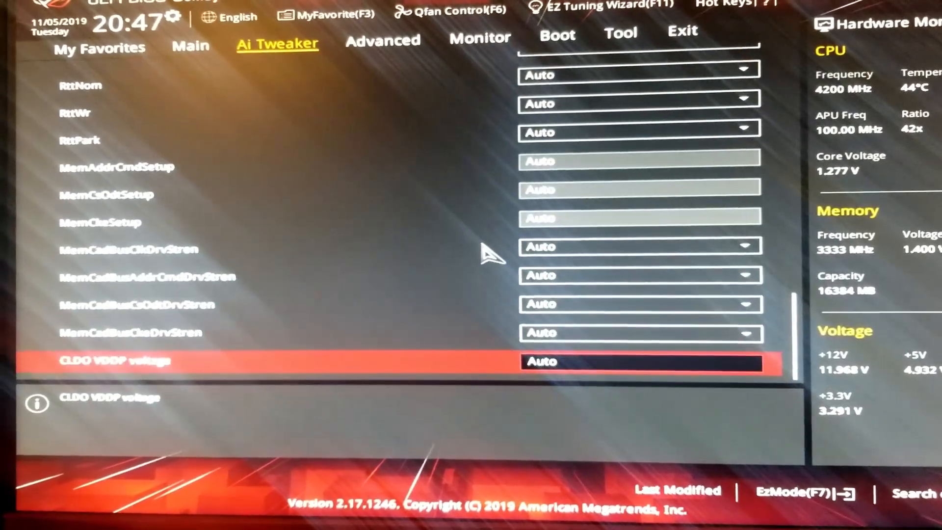
pyautogui.press('Escape')
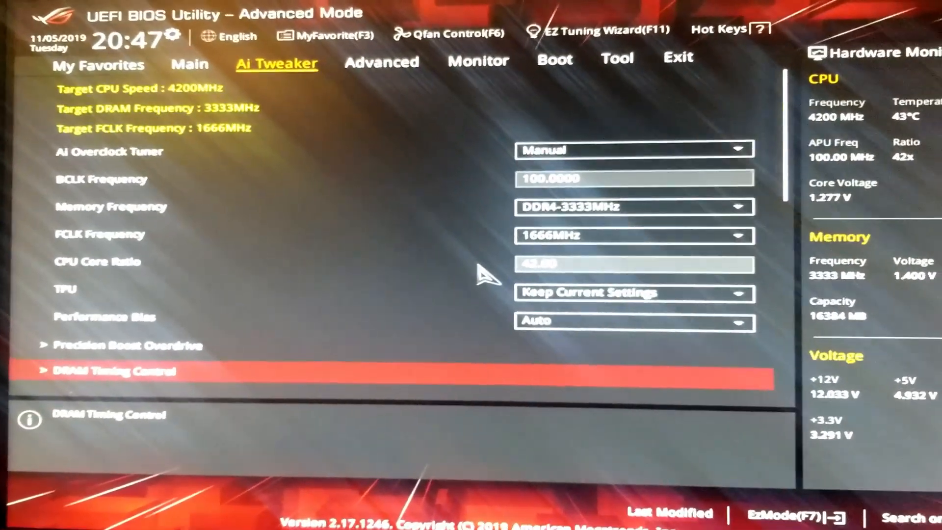
pyautogui.press('Down')
pyautogui.press('Down')
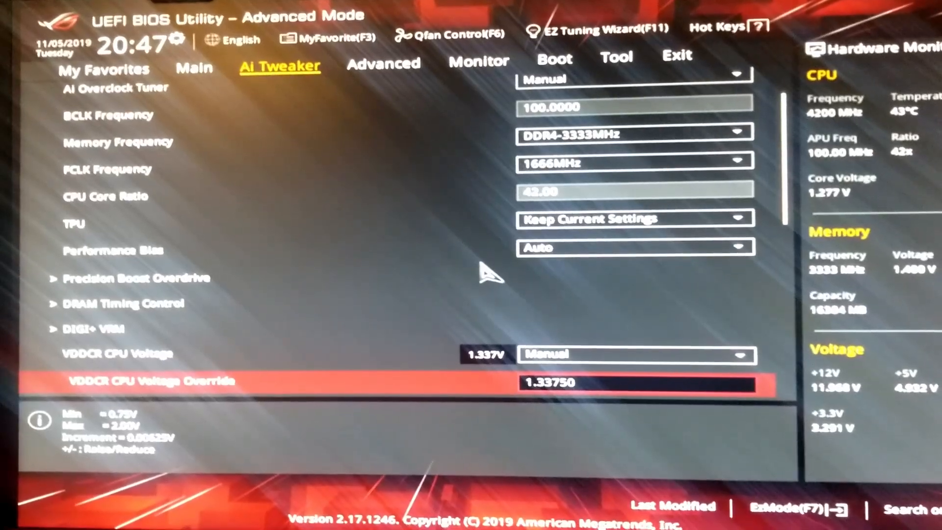
# Check the SOC offset, DRAM voltage and CLDO VDDG voltage entries in Ai Tweaker
pyautogui.press('Down')
pyautogui.press('Up')
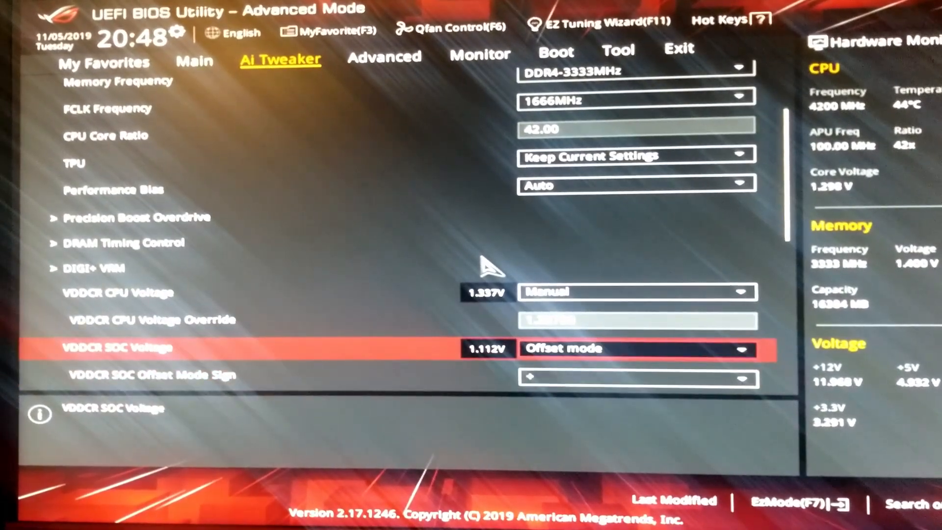
pyautogui.press('Down')
pyautogui.press('Down')
pyautogui.press('Down')
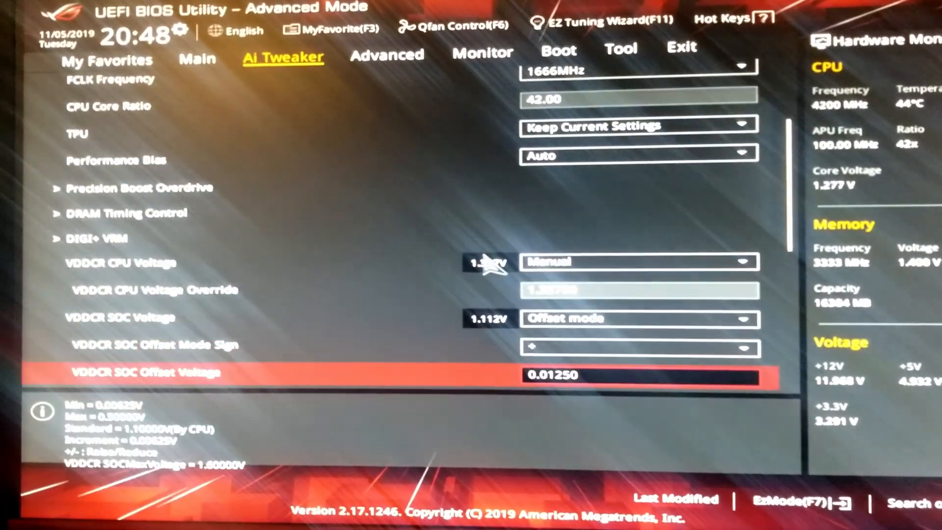
pyautogui.press('Down')
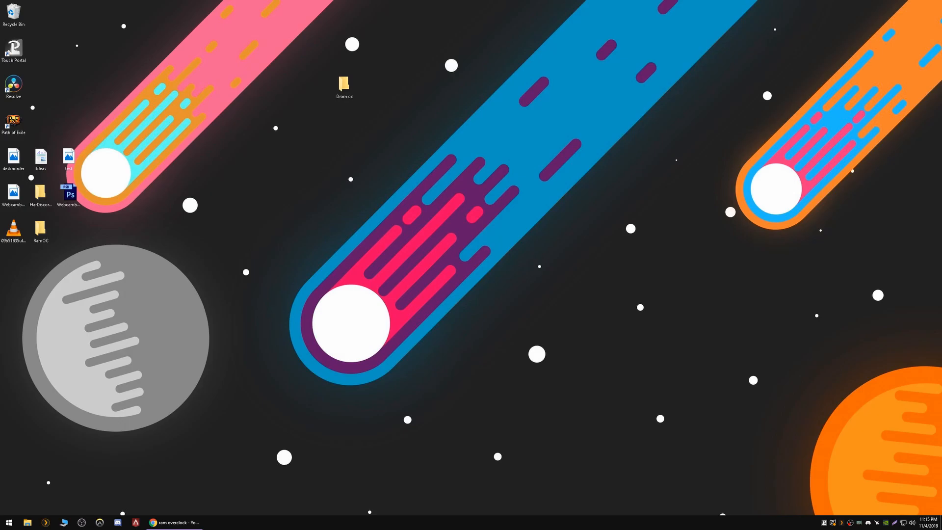
# Open the DRAM-Calculator-for-Ryzen-1.6.2 folder inside RamOC and launch memtest
pyautogui.doubleClick(346, 87)
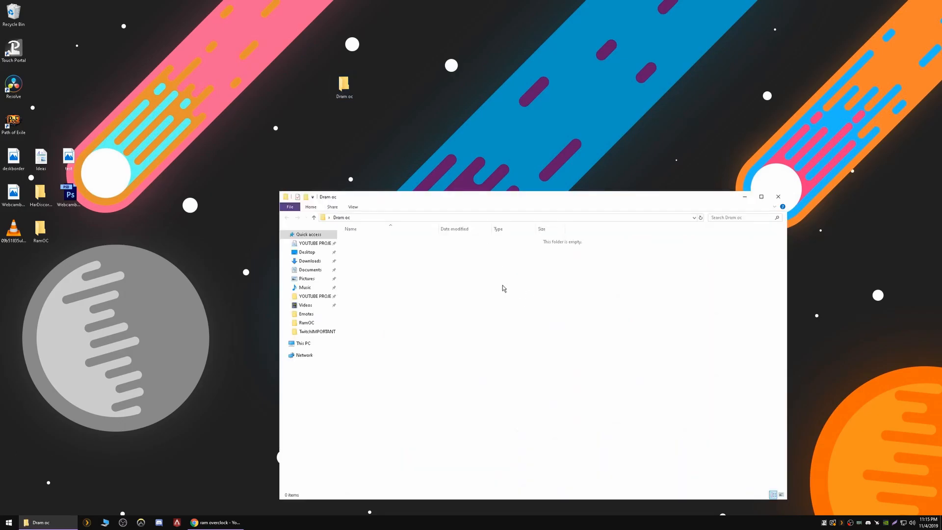
pyautogui.click(778, 196)
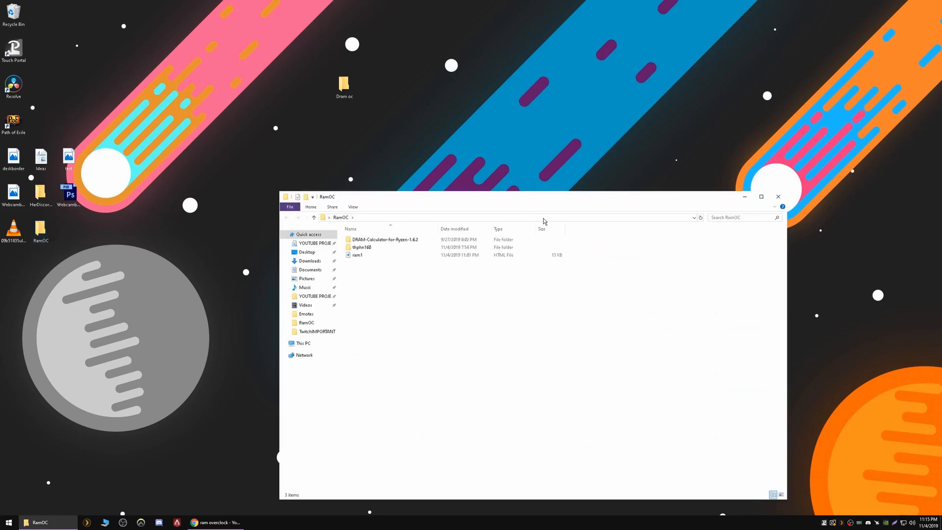
pyautogui.moveTo(512, 200); pyautogui.dragTo(412, 149)
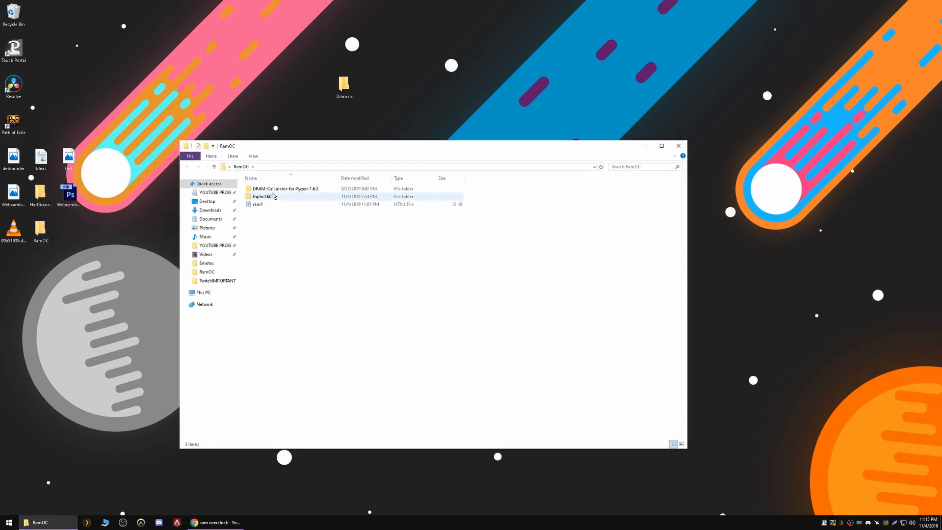
pyautogui.doubleClick(291, 190)
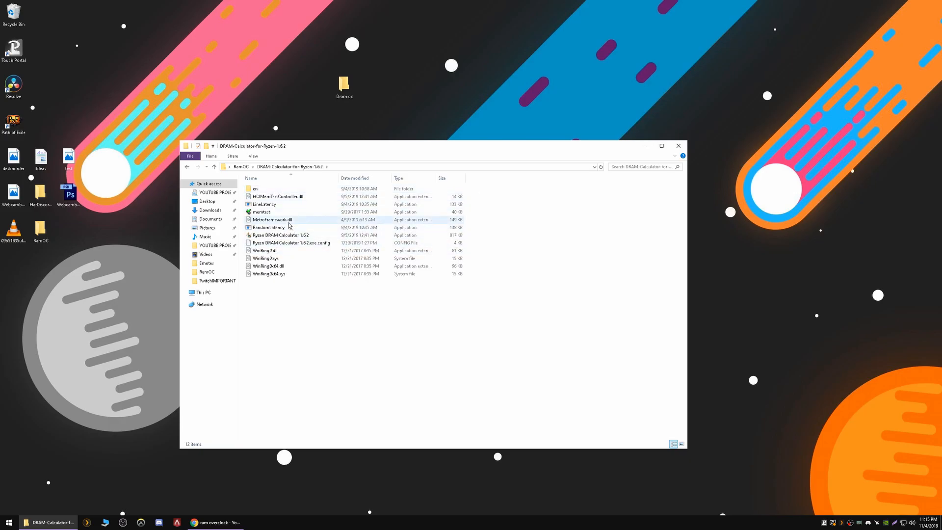
pyautogui.doubleClick(270, 213)
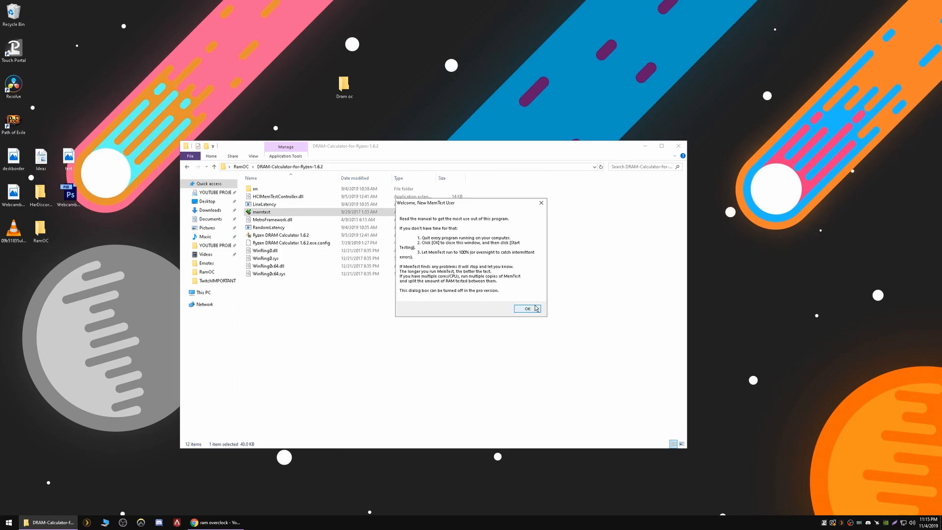
# Start the first MemTest instance testing 3000 MB, placed at the upper right
pyautogui.click(527, 308)
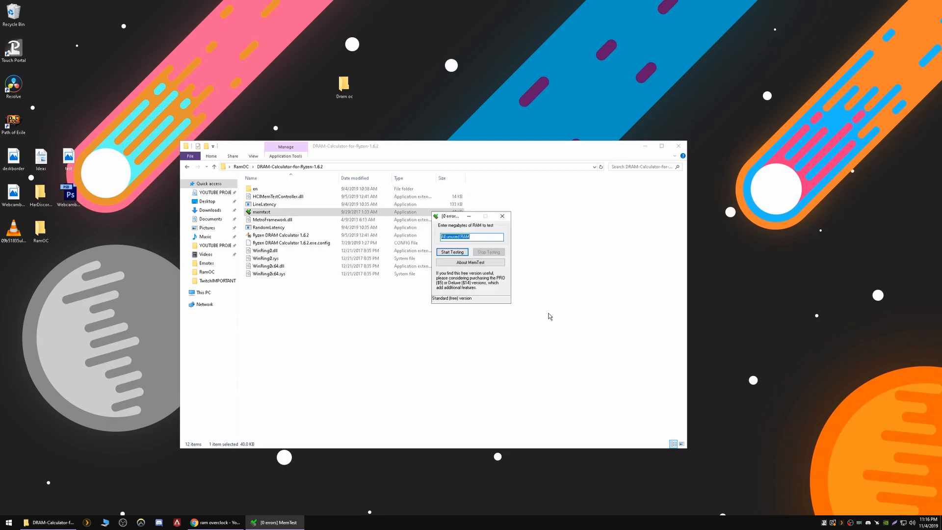
pyautogui.moveTo(454, 218); pyautogui.dragTo(741, 39)
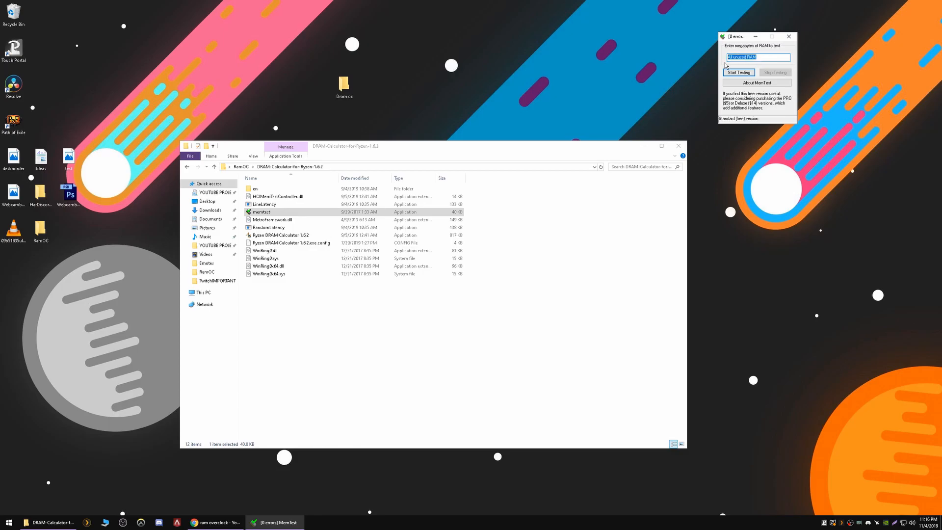
pyautogui.click(766, 60)
pyautogui.moveTo(766, 60); pyautogui.dragTo(702, 62)
pyautogui.write('3000')
pyautogui.click(745, 74)
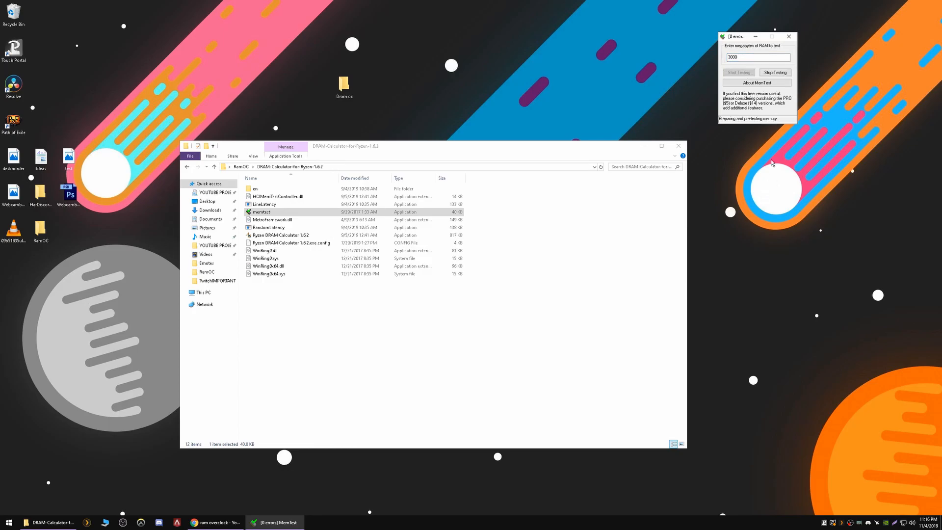
pyautogui.click(799, 115)
# Launch a second MemTest beside the first and start its 3000 MB test
pyautogui.doubleClick(416, 212)
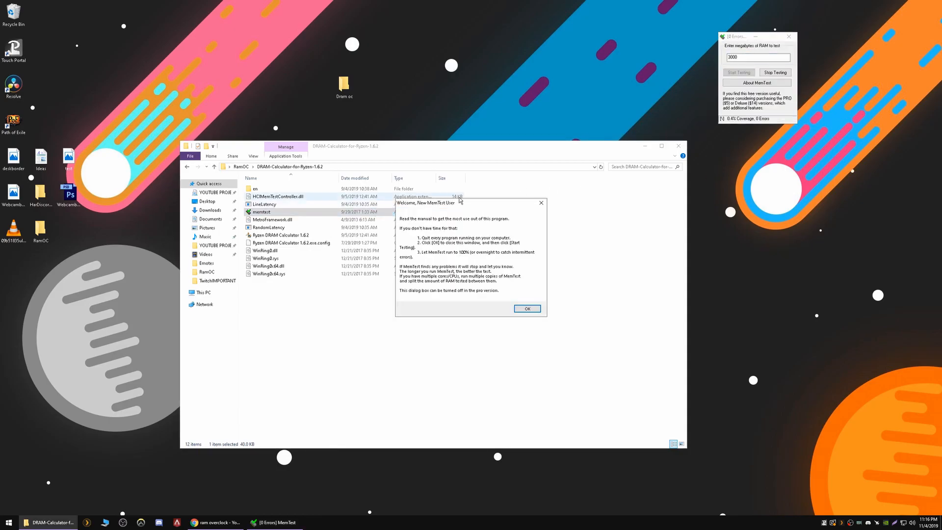
pyautogui.click(527, 311)
pyautogui.moveTo(472, 221); pyautogui.dragTo(657, 44)
pyautogui.write('300')
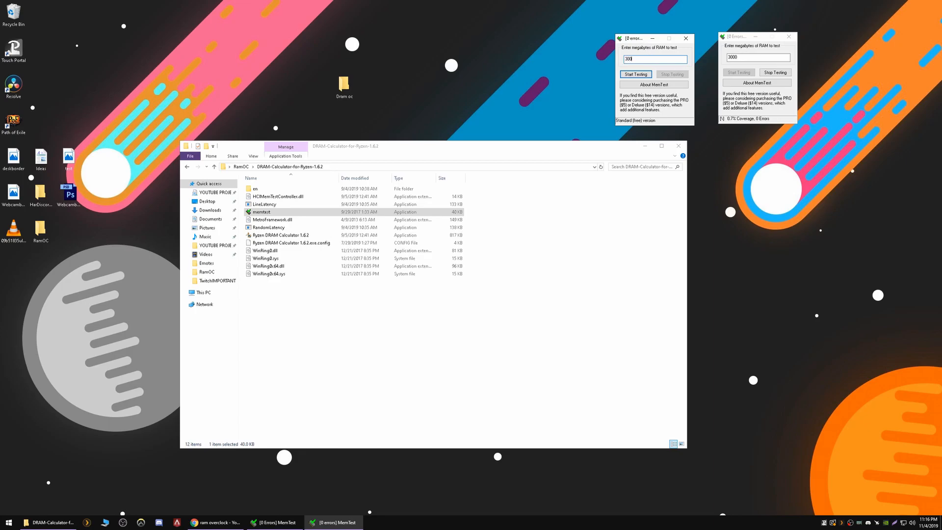
pyautogui.write('0')
pyautogui.click(636, 74)
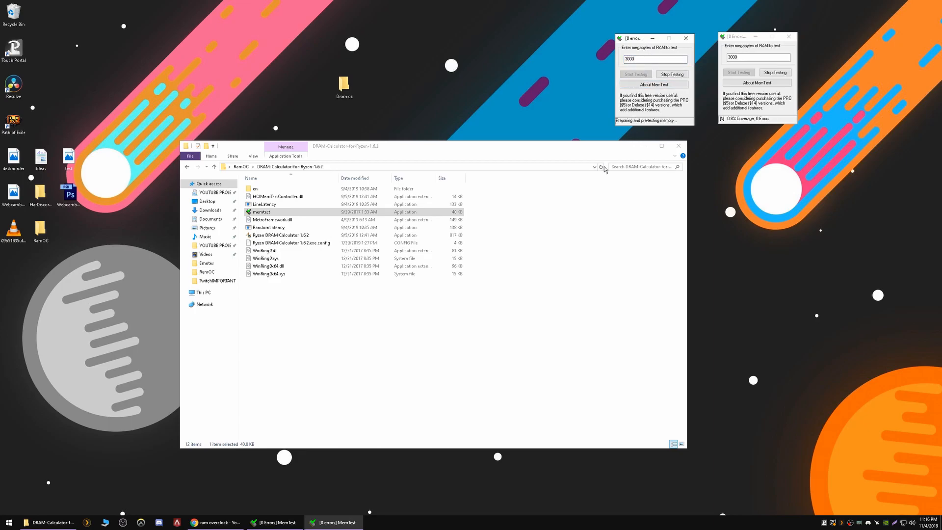
pyautogui.click(675, 121)
# Launch a third MemTest, start its test and line it up with the others
pyautogui.doubleClick(342, 215)
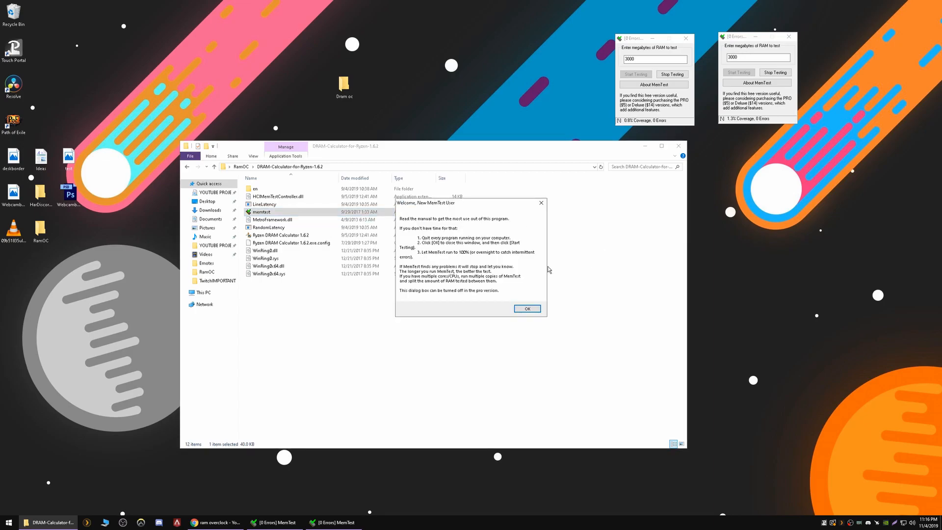
pyautogui.click(529, 309)
pyautogui.write('3000')
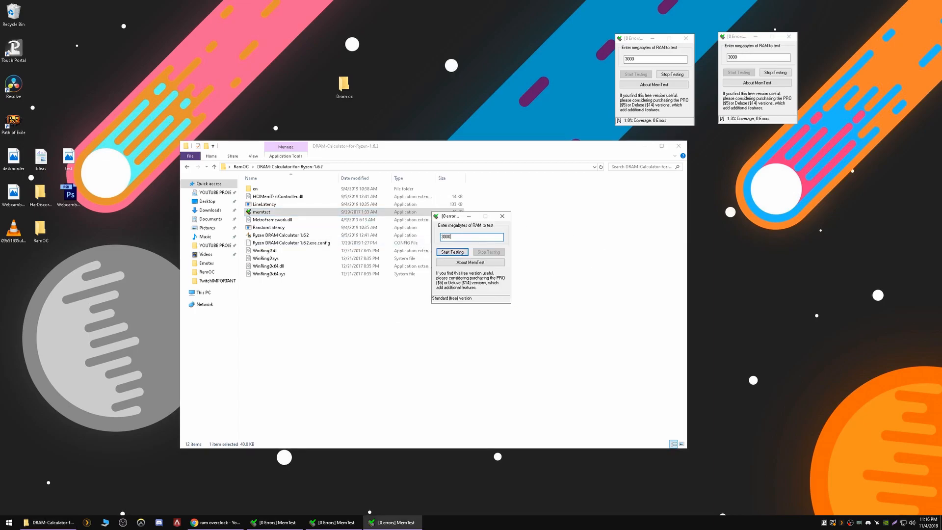
pyautogui.press('Return')
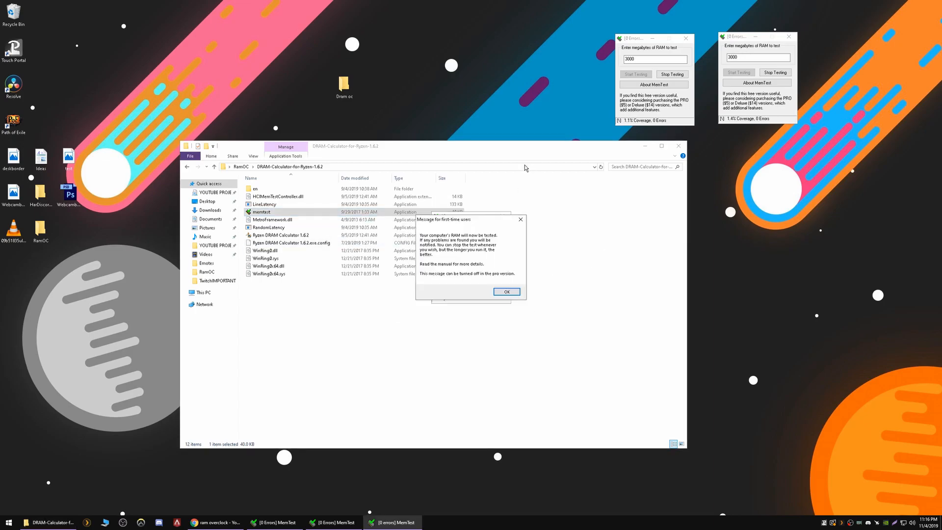
pyautogui.click(506, 291)
pyautogui.moveTo(474, 222); pyautogui.dragTo(556, 44)
# Open Task Manager from the taskbar to monitor the running tests
pyautogui.rightClick(469, 522)
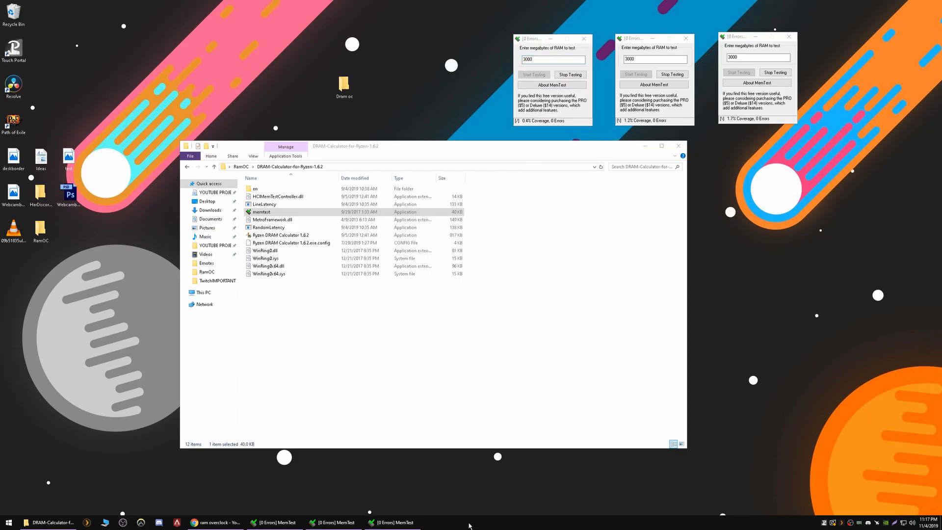
pyautogui.click(495, 489)
pyautogui.moveTo(153, 166); pyautogui.dragTo(228, 156)
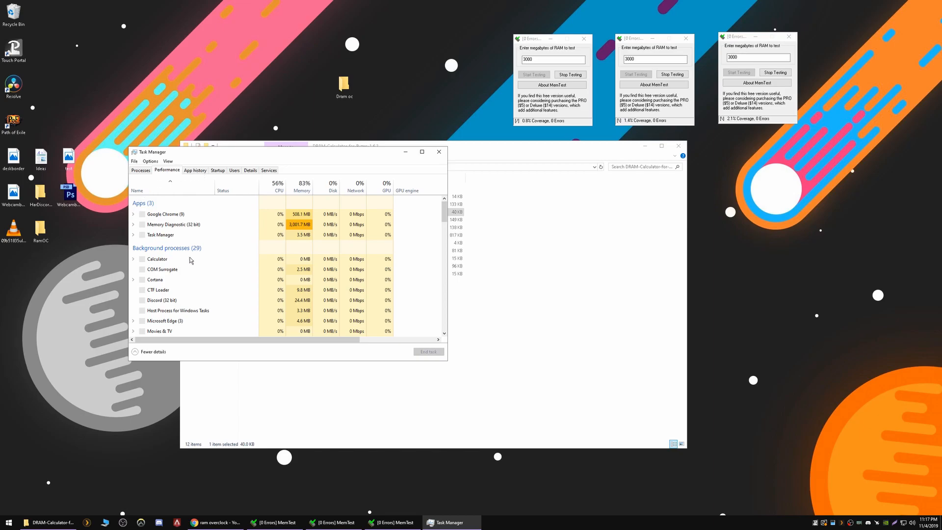
# Switch Task Manager from Processes to the Performance page showing CPU and memory graphs
pyautogui.click(140, 170)
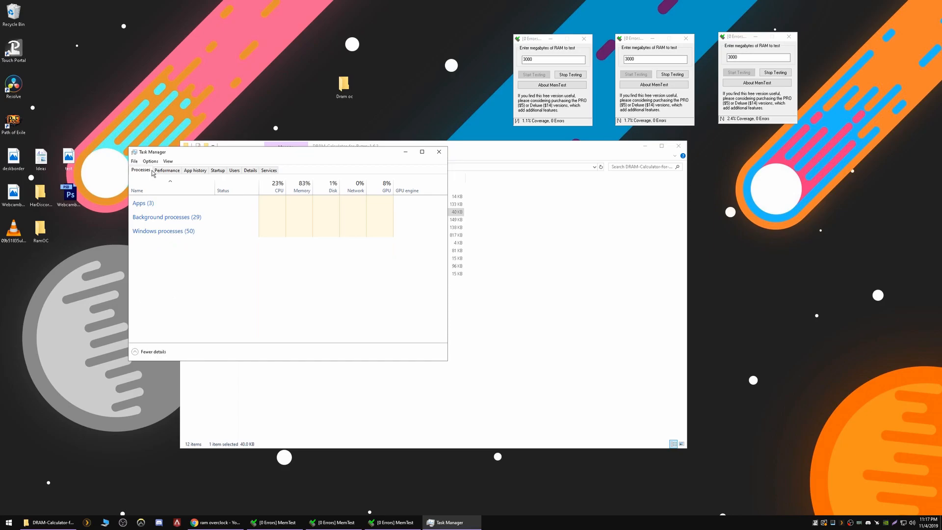
pyautogui.click(168, 171)
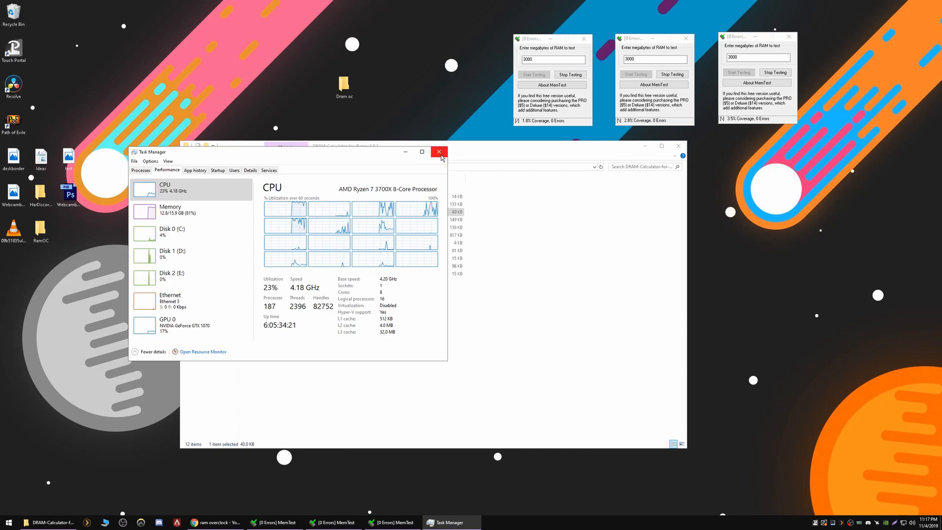
# Close Task Manager and stop each of the three memory tests
pyautogui.click(439, 152)
pyautogui.click(570, 74)
pyautogui.click(672, 74)
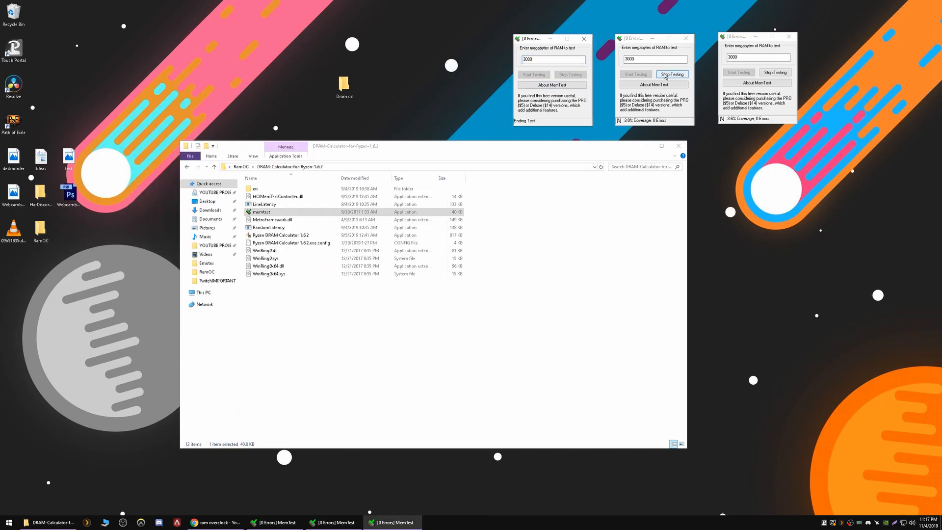
pyautogui.click(775, 72)
# Close all three MemTest windows
pyautogui.click(788, 36)
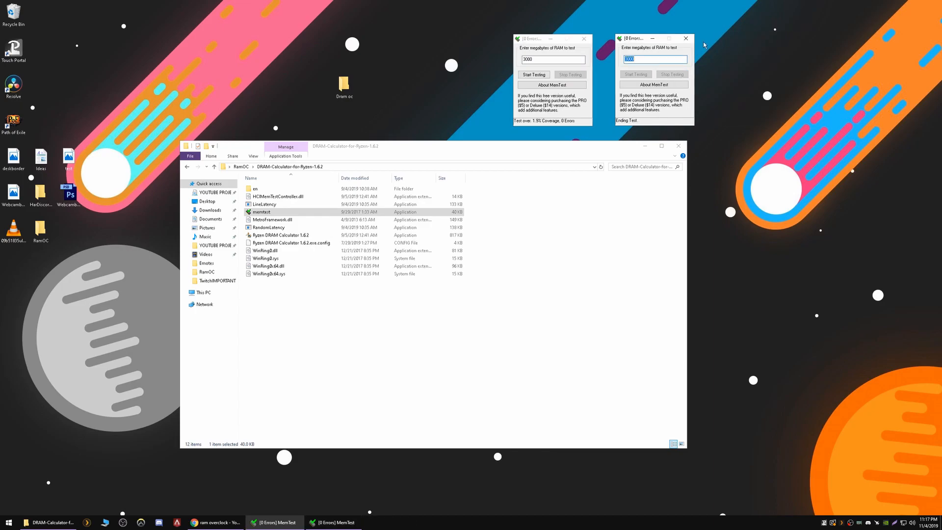
pyautogui.click(686, 38)
pyautogui.click(584, 40)
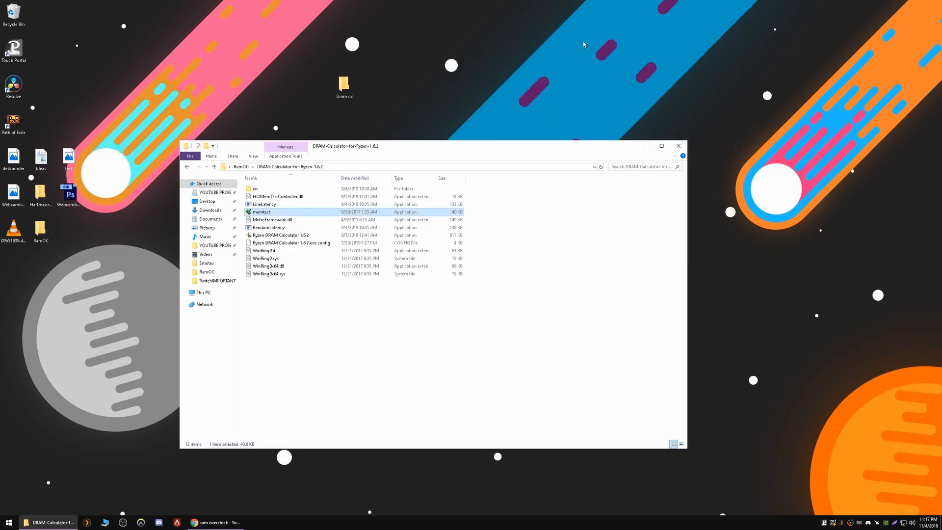